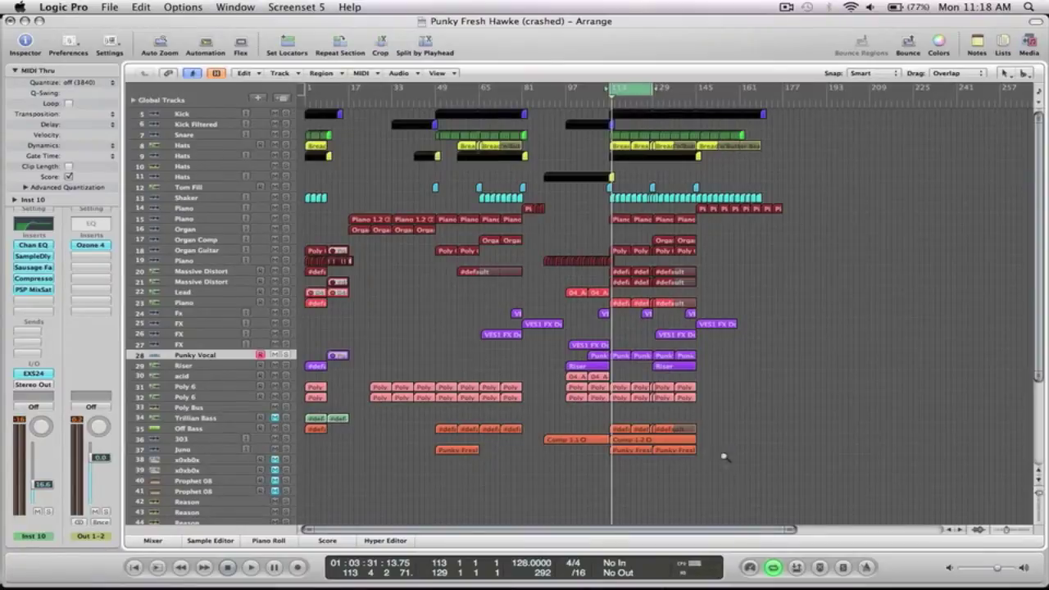
Zoom to bars 97–157 and solo Punky Vocal while the bar 113–129 cycle plays.
ctrl+alt+drag(728, 472, 569, 109)
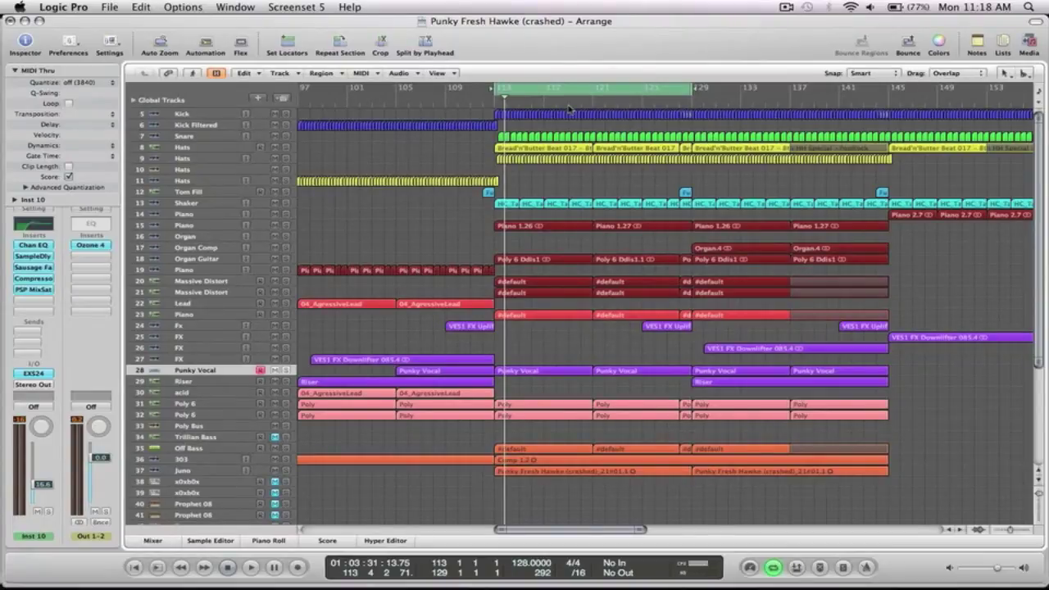
key(space)
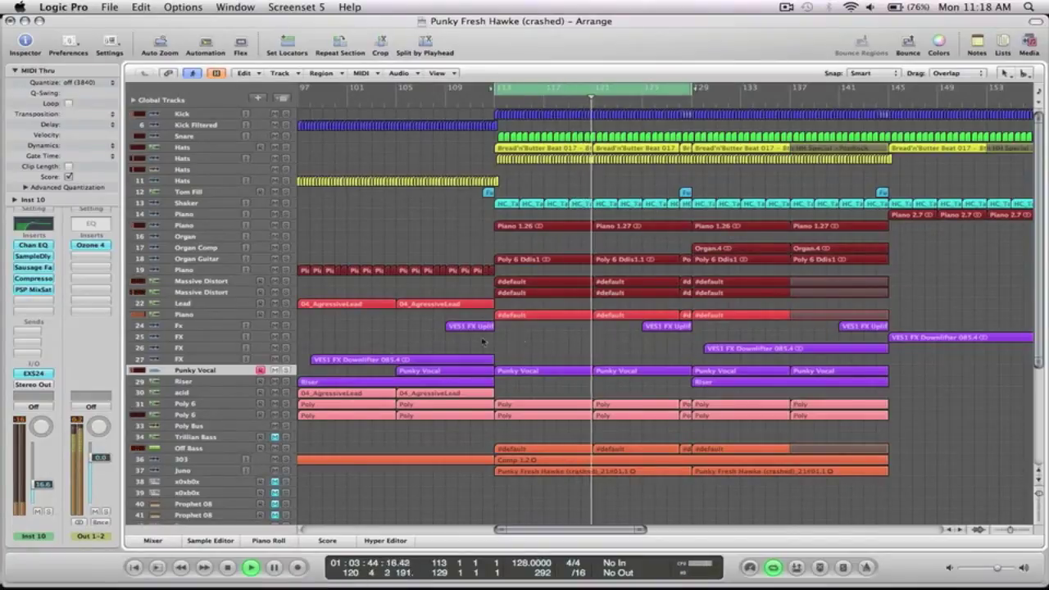
click(287, 370)
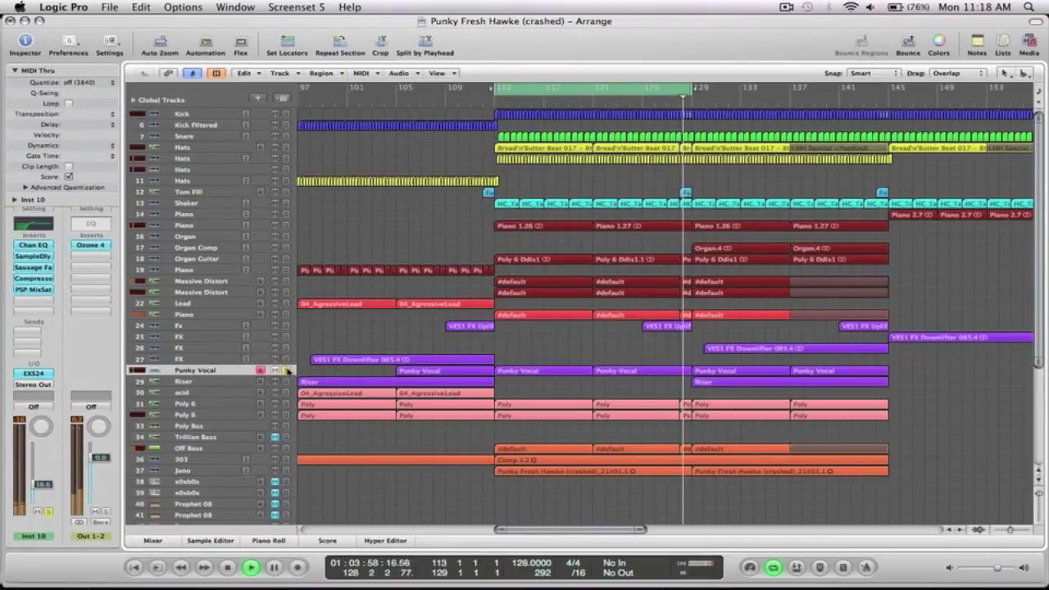
key(space)
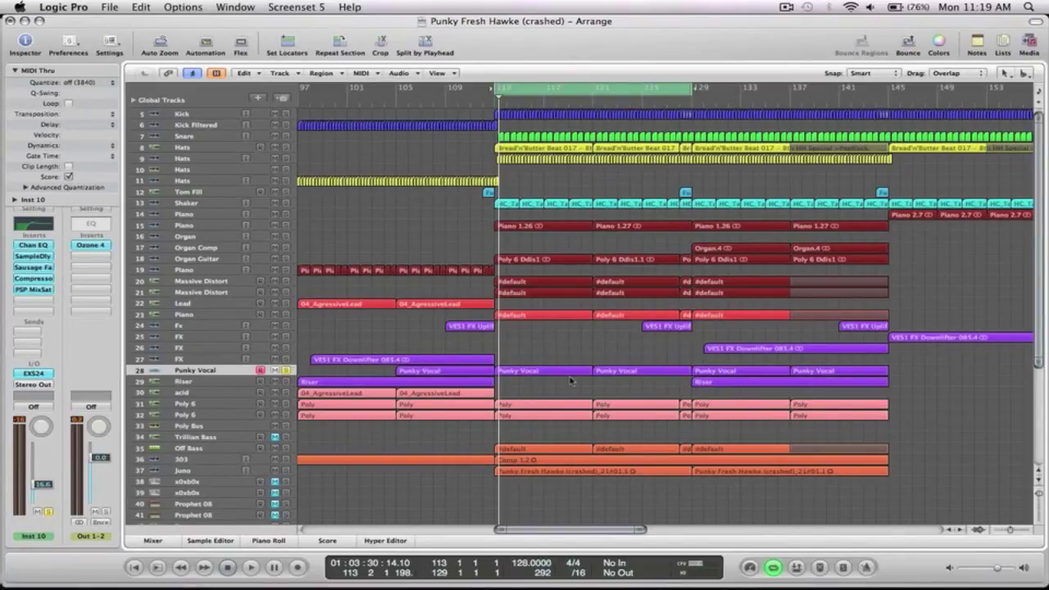
Zoom out and scroll down, then zoom in on audio tracks 46–56.
key(super+Left)
key(super+Left)
key(super+Up)
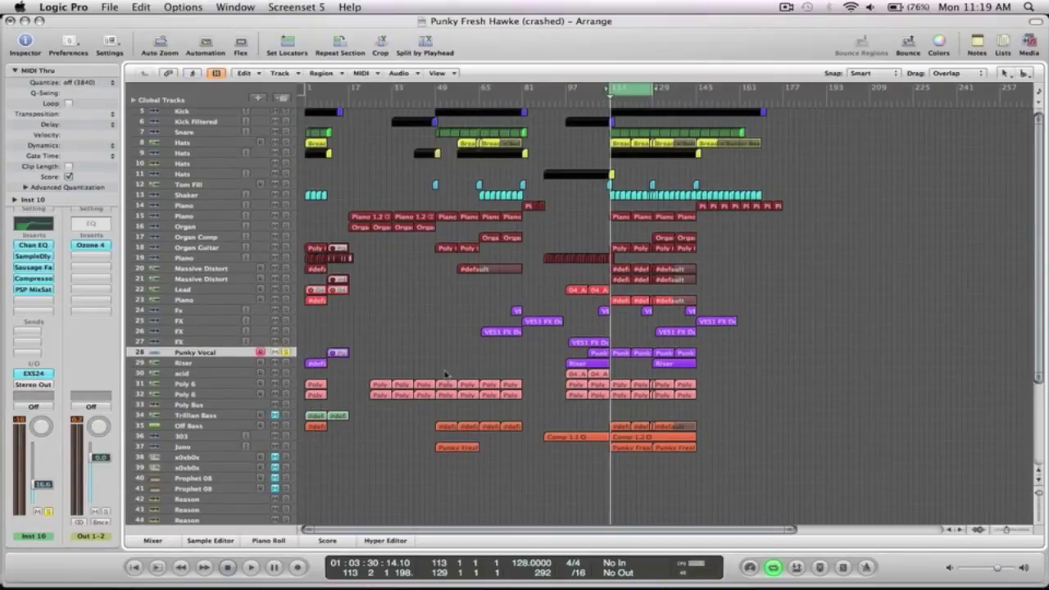
scroll(394, 366, down, 5)
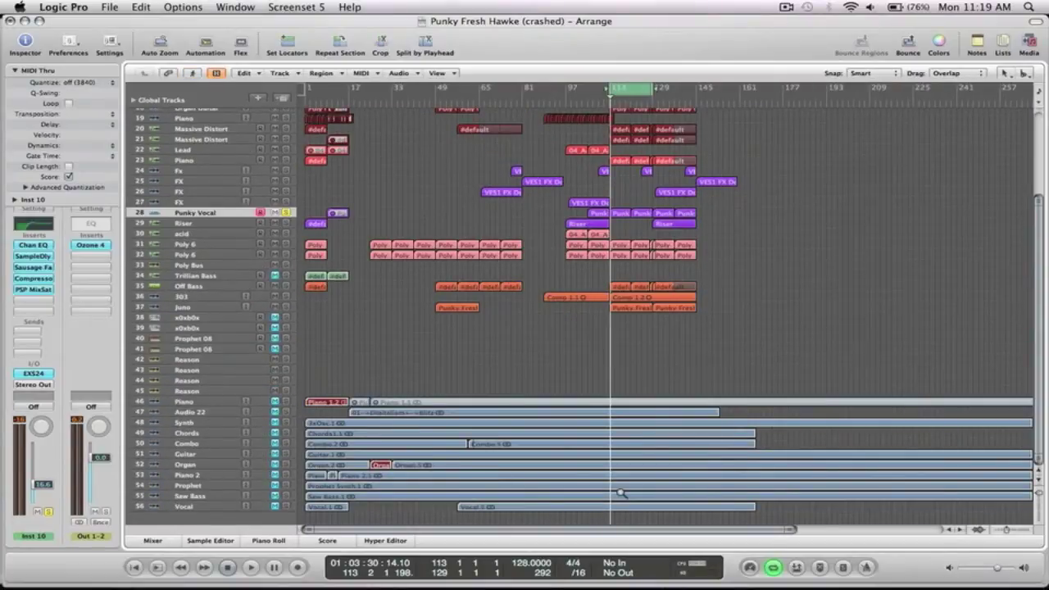
drag(789, 512, 302, 396)
scroll(443, 366, down, 1)
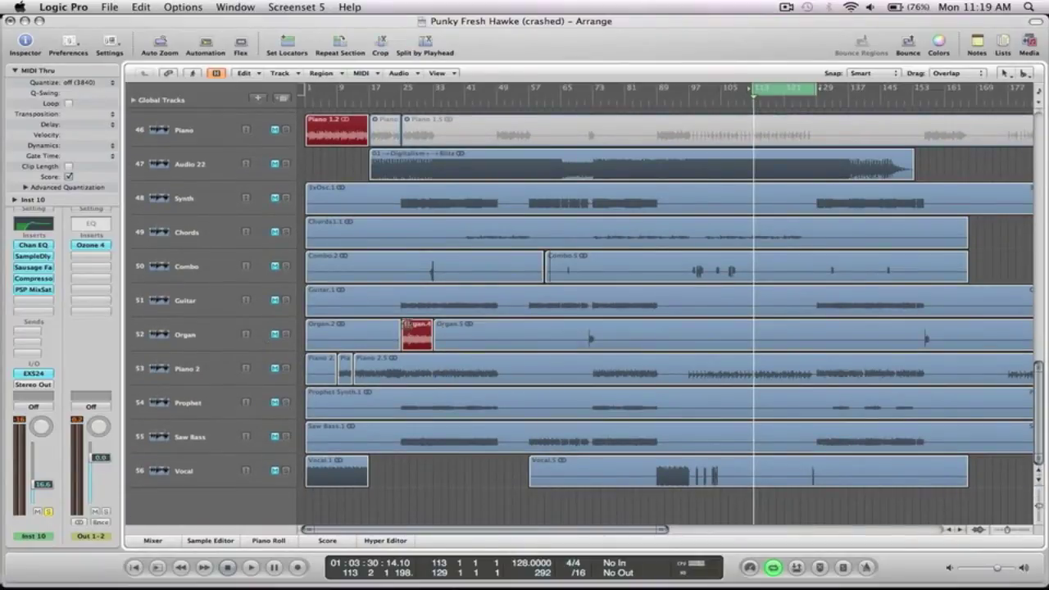
Solo the Vocal track, turn Cycle off, and play from bar 89.
click(286, 472)
key(c)
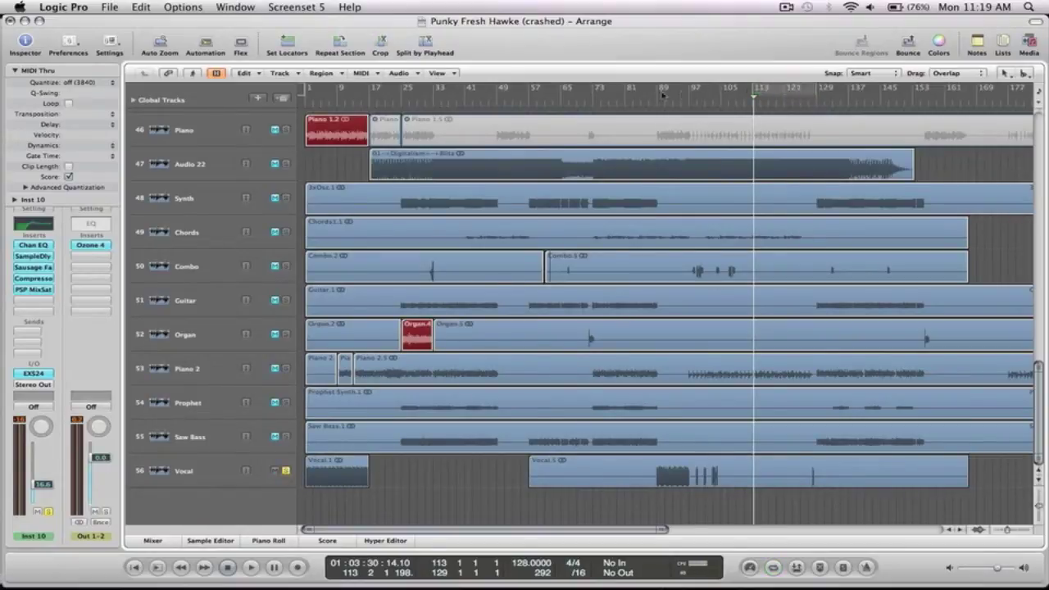
click(656, 107)
key(space)
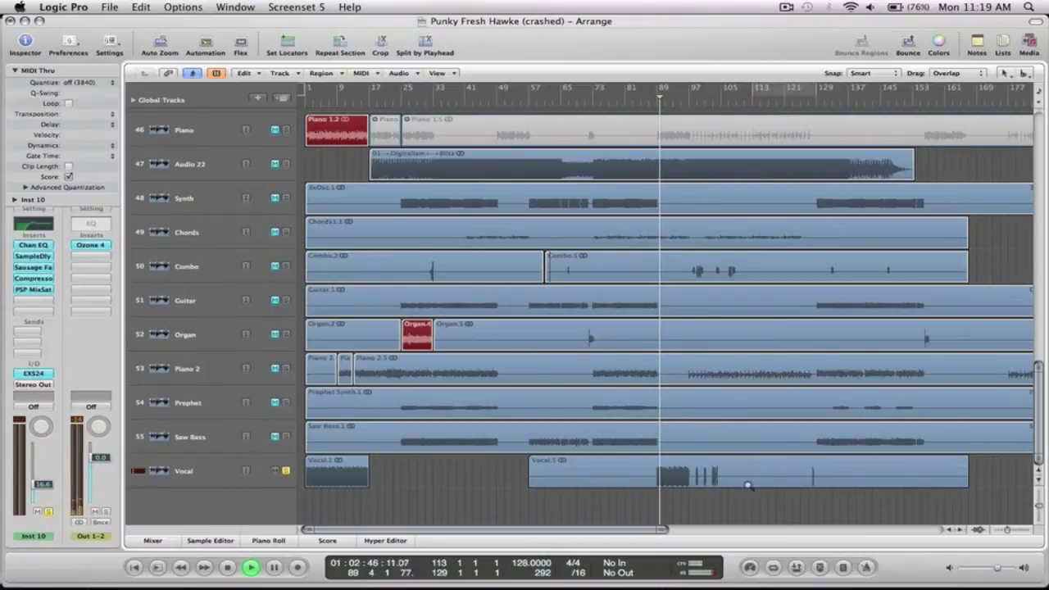
Zoom in on the Vocal track, reset its volume fader to 0 dB, and audition it.
drag(762, 496, 609, 423)
scroll(656, 394, down, 5)
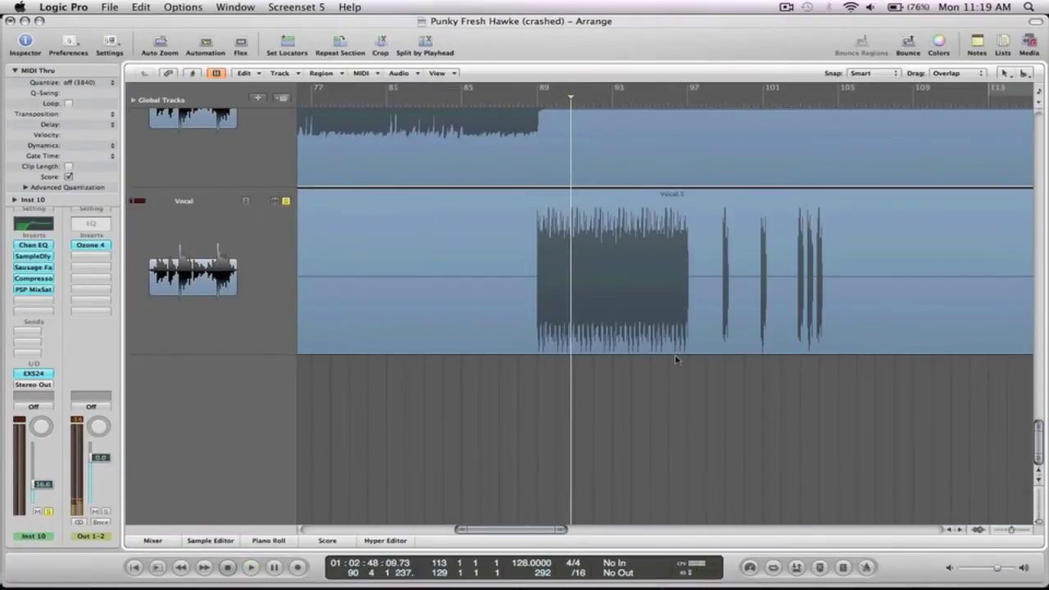
key(space)
key(Down)
alt+click(43, 487)
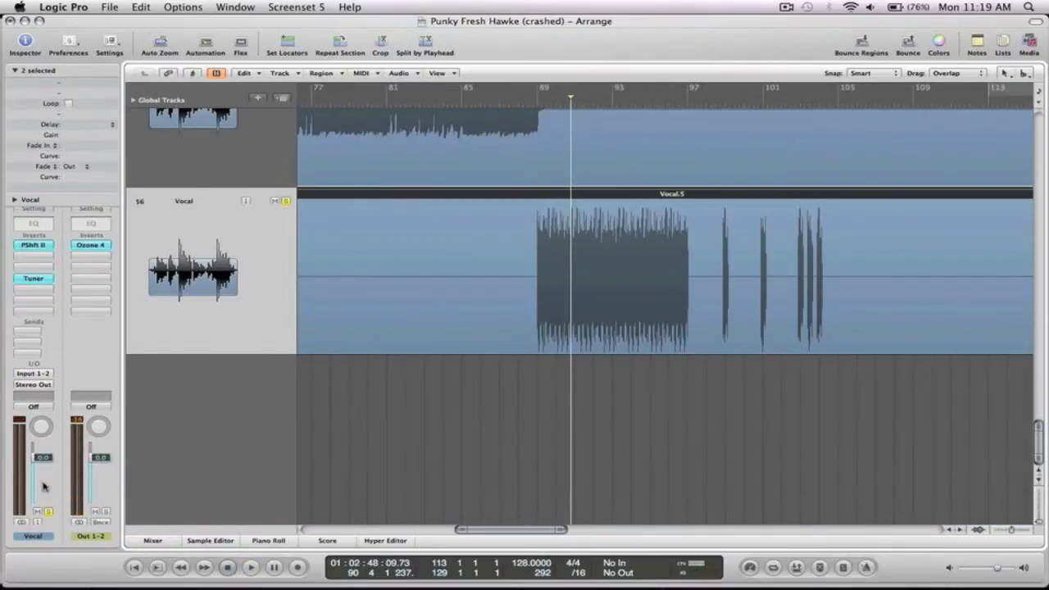
key(space)
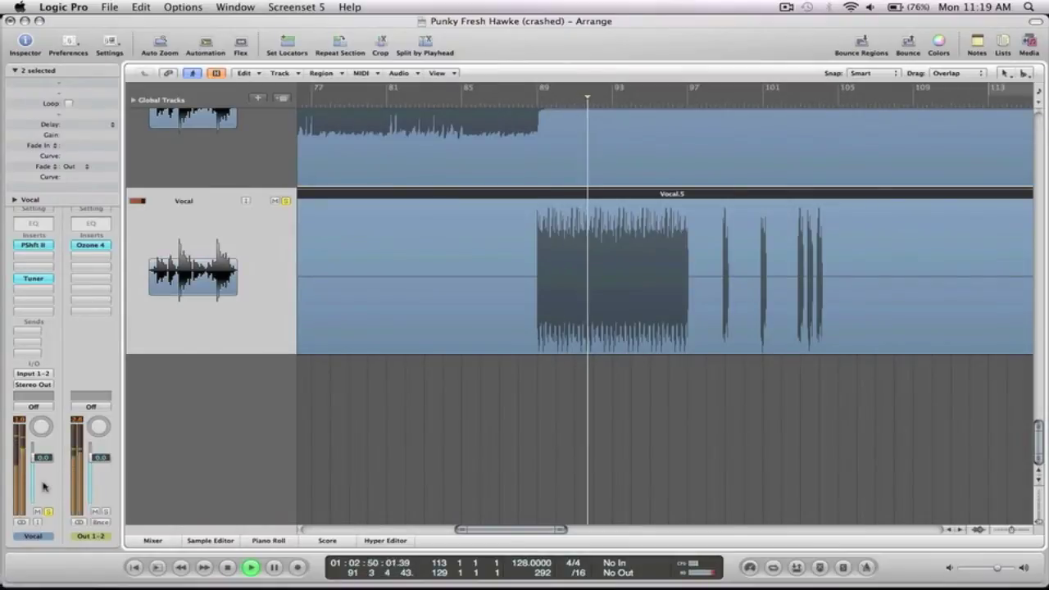
key(space)
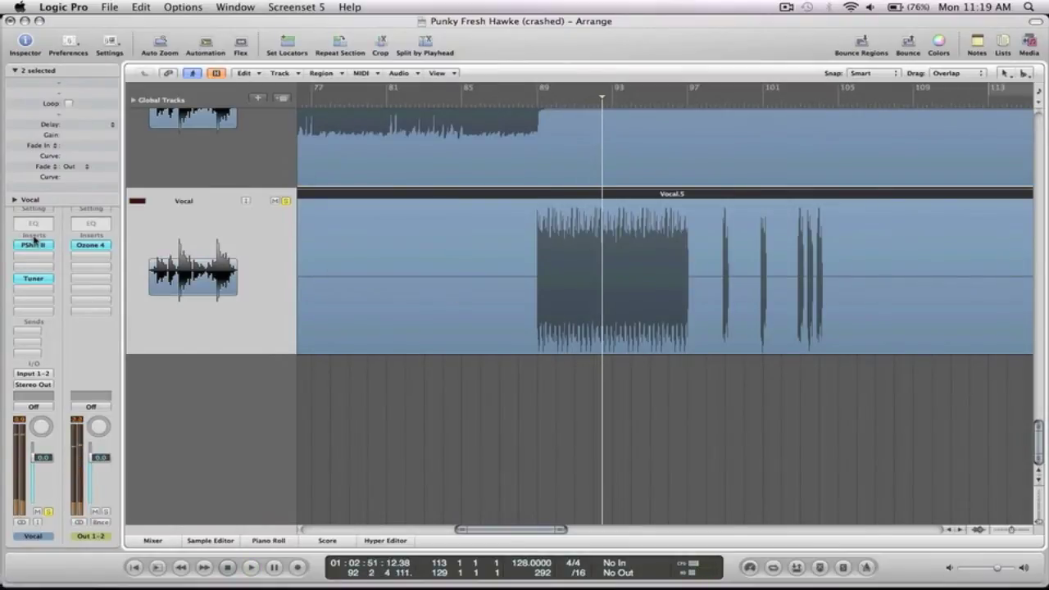
Bypass the Vocal track's PShft II plug-in and listen to the result.
alt+click(34, 246)
key(space)
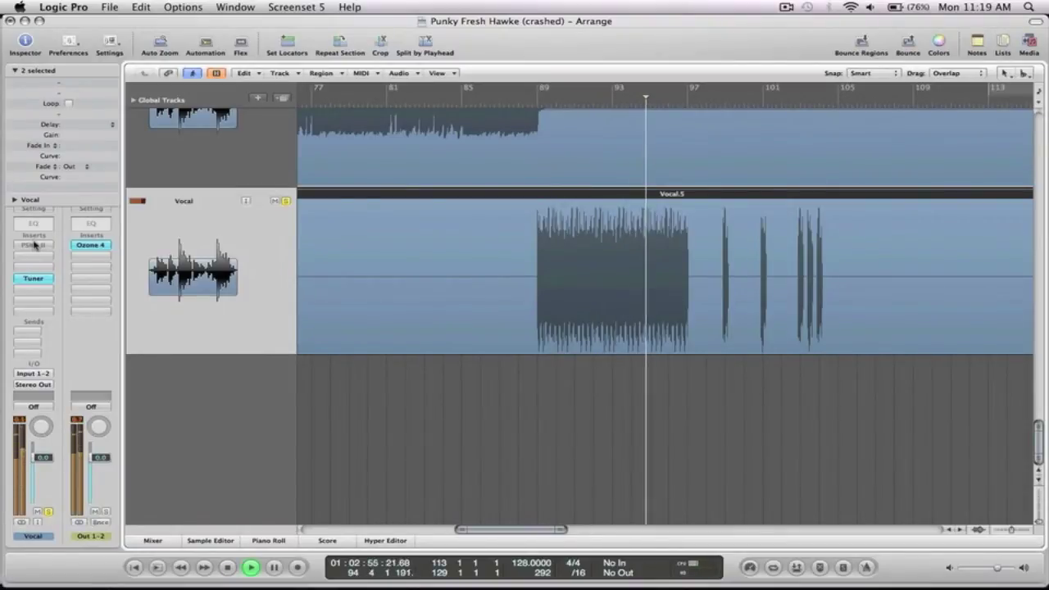
key(space)
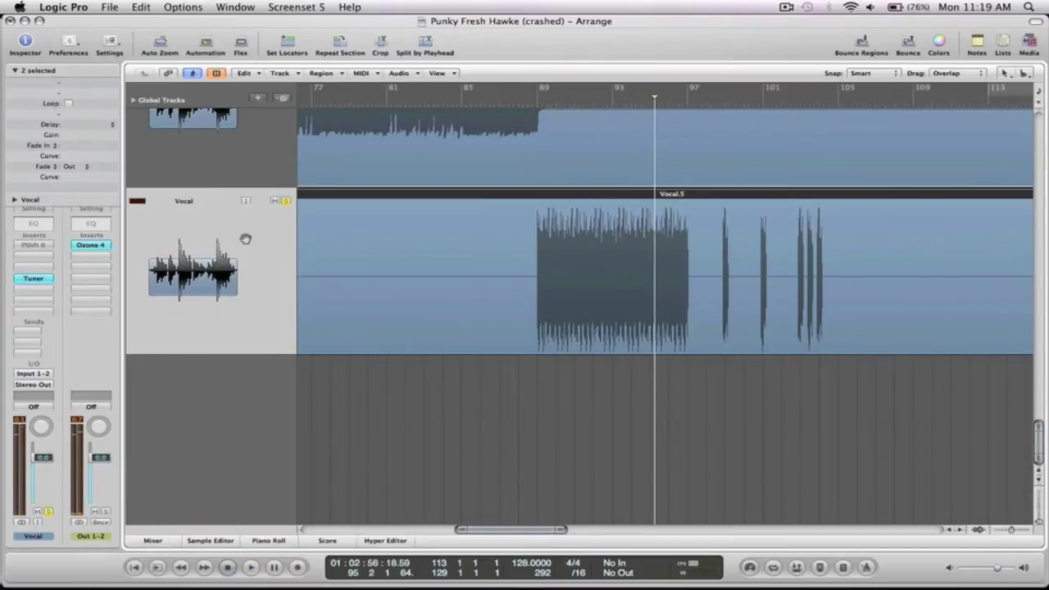
Mute the Vocal track, take it out of solo, and zoom out to the whole arrangement.
key(z)
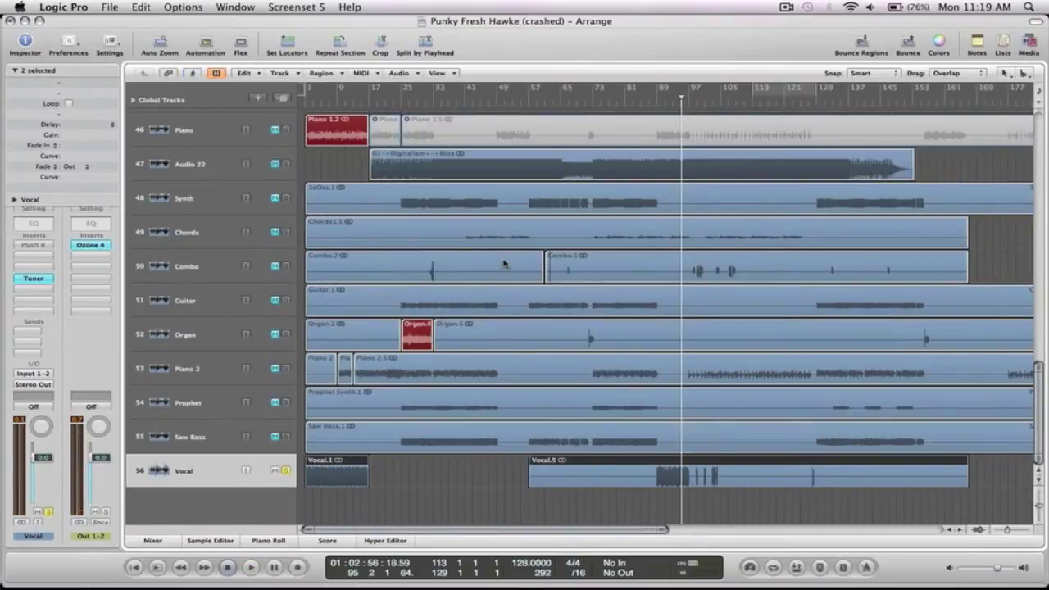
click(274, 470)
click(286, 470)
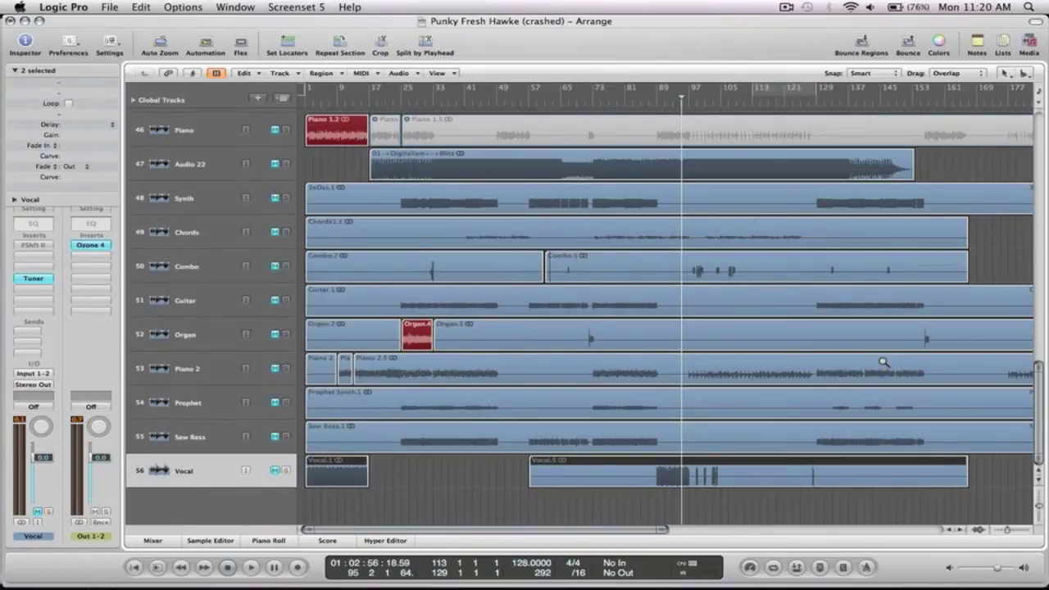
key(z)
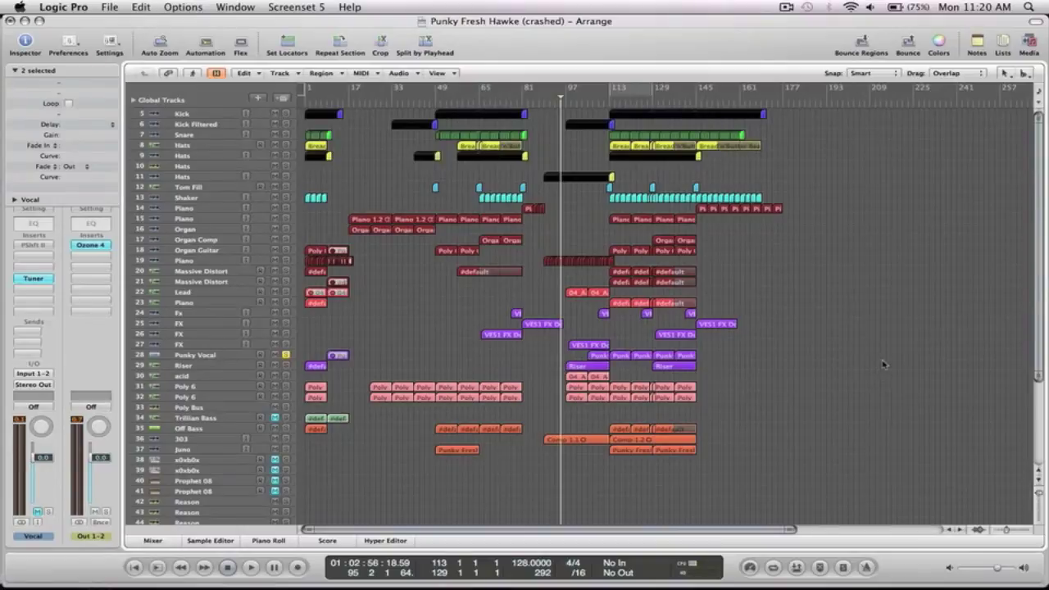
scroll(510, 368, down, 5)
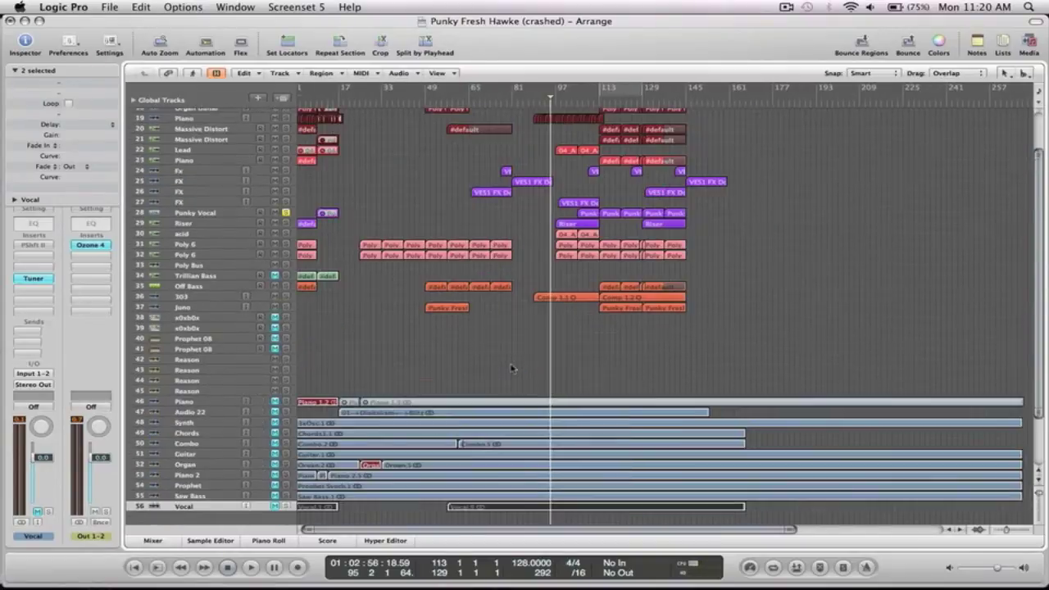
drag(511, 516, 425, 485)
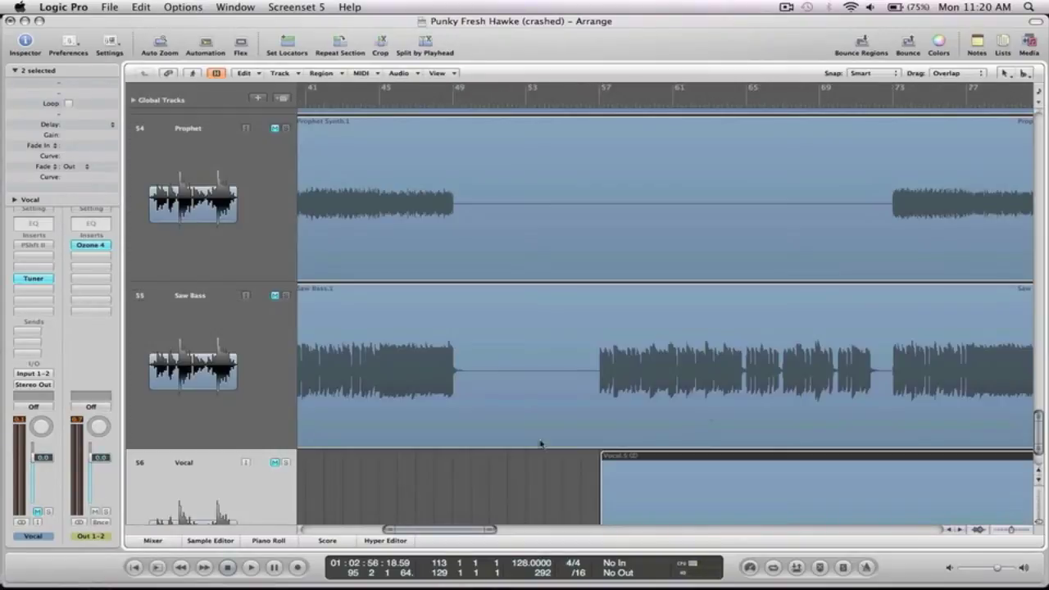
scroll(655, 399, down, 5)
scroll(655, 399, right, 10)
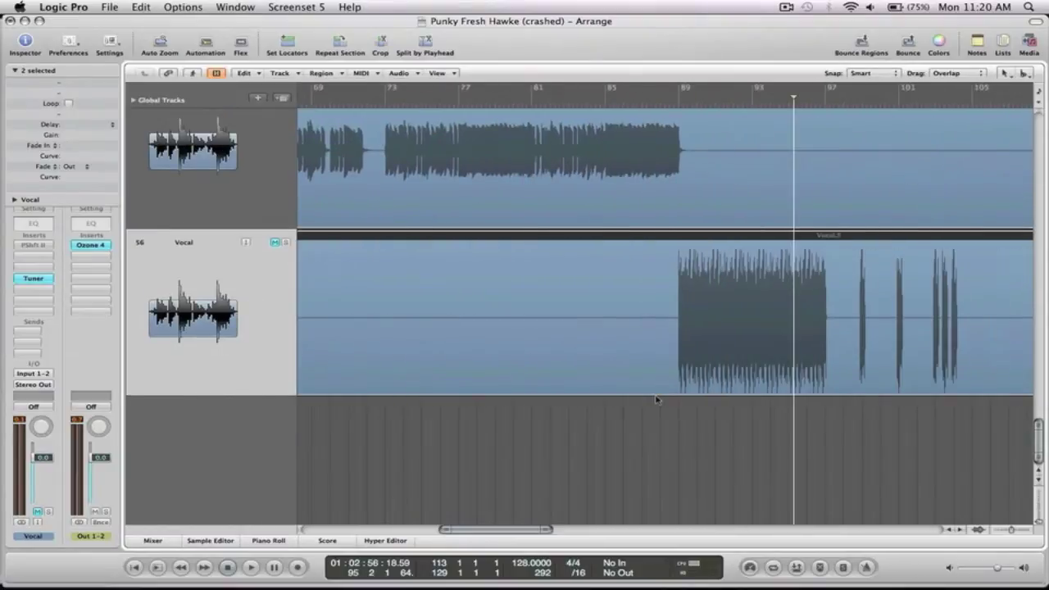
scroll(731, 305, right, 3)
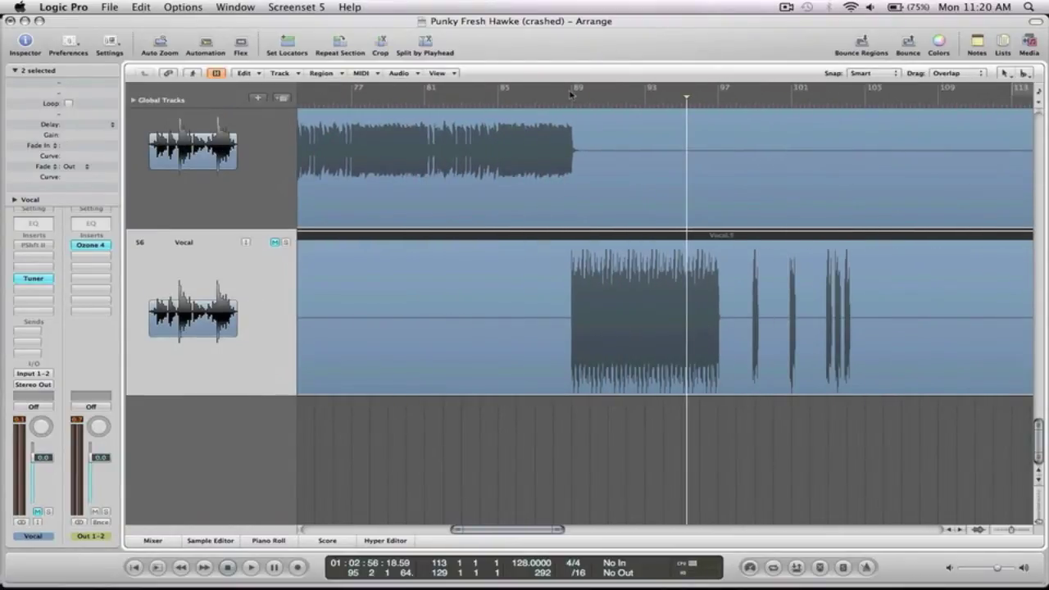
drag(574, 93, 685, 92)
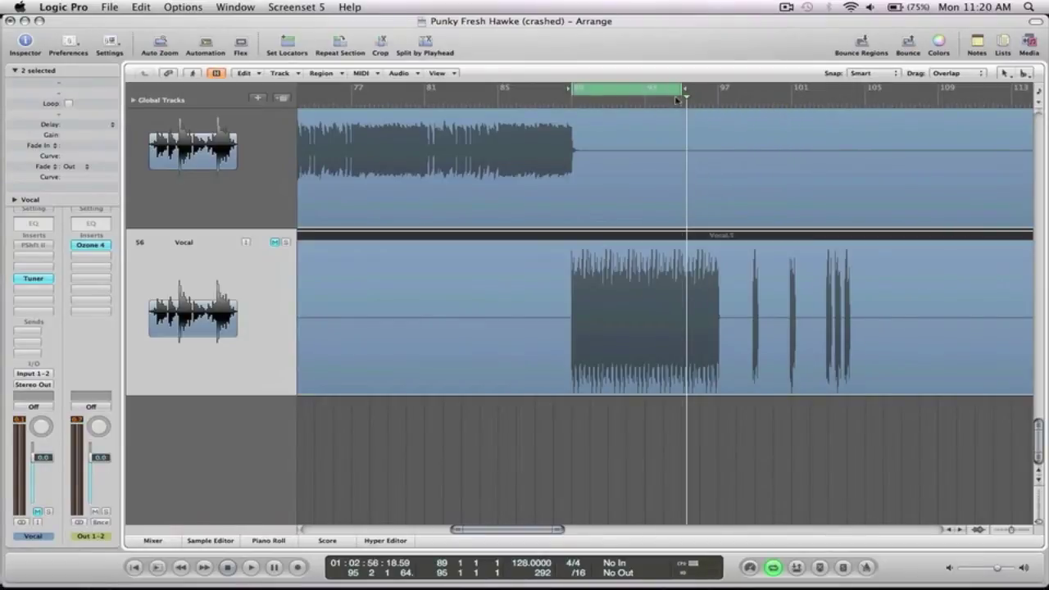
key(z)
key(c)
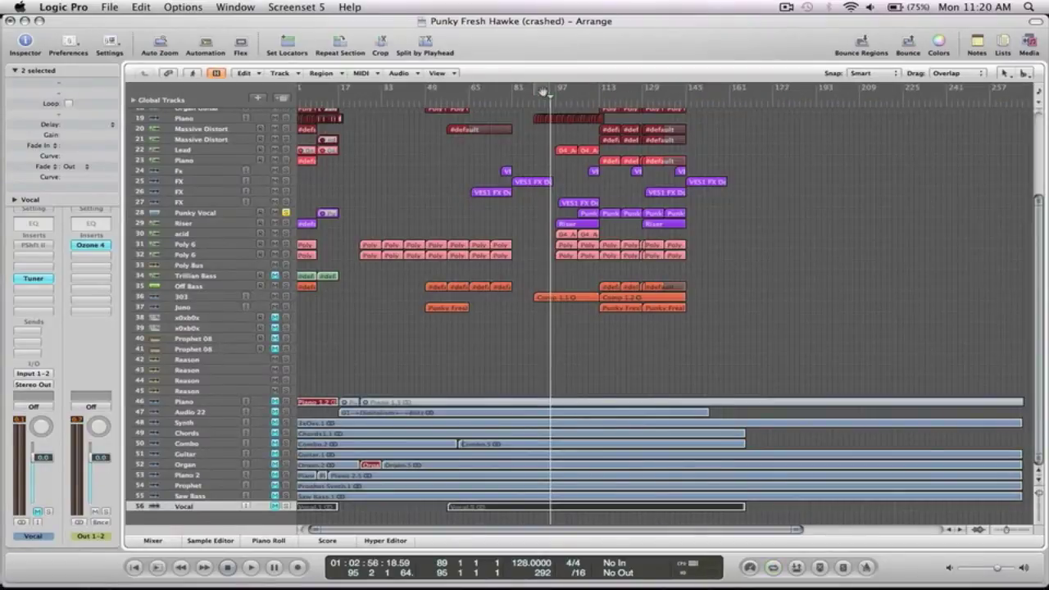
scroll(692, 251, up, 6)
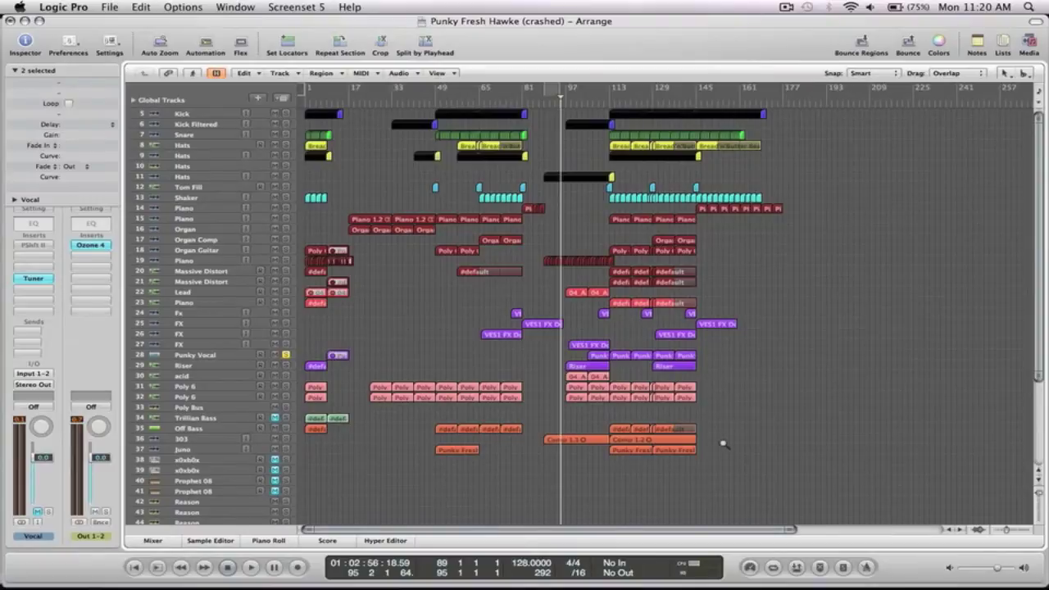
Set the locators to bars 113–121 around tracks 24–34, leaving Cycle off.
drag(722, 419, 564, 315)
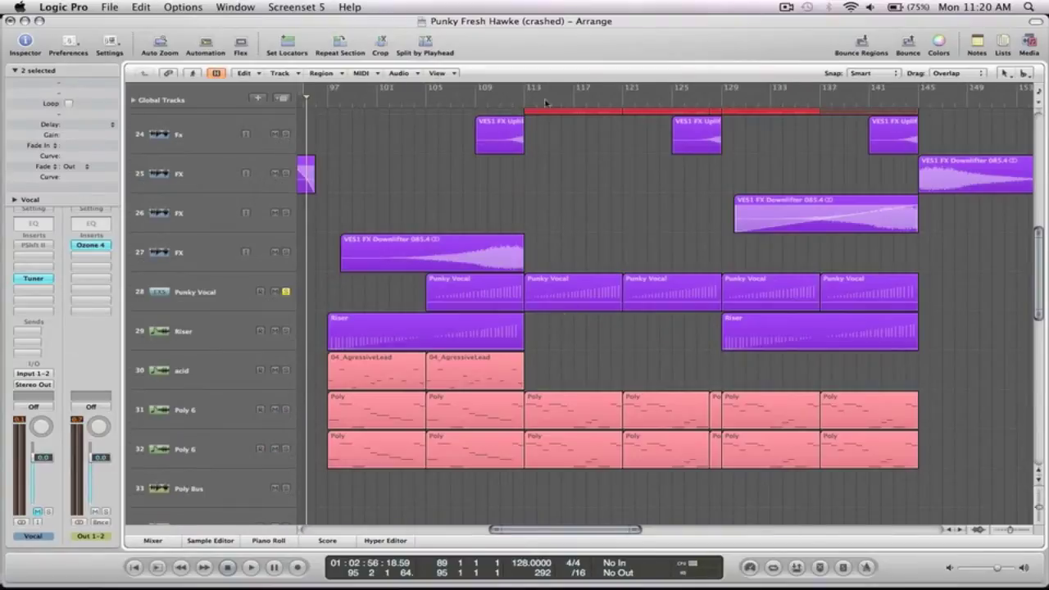
drag(529, 92, 623, 95)
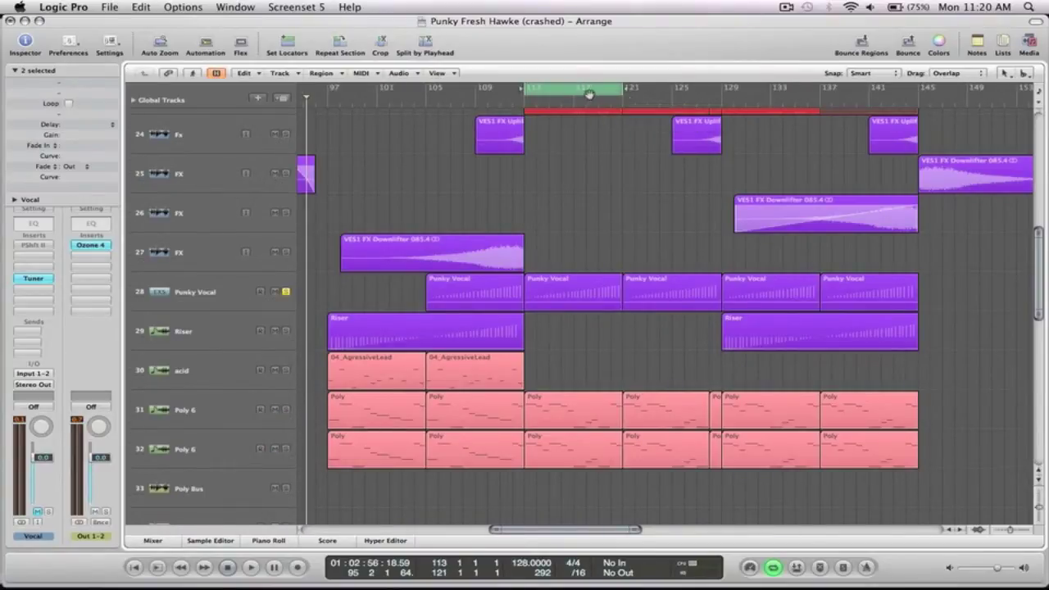
click(586, 95)
ctrl+alt+click(593, 256)
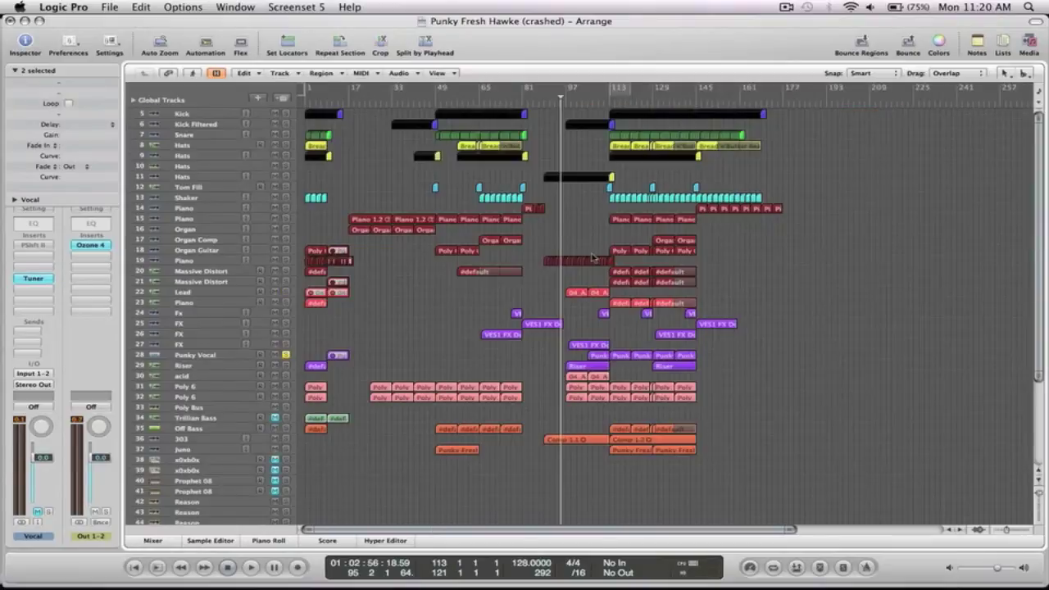
Open the EXS24 sampler on the Punky Vocal track's instrument slot.
drag(366, 390, 300, 339)
ctrl+alt+click(413, 292)
click(209, 356)
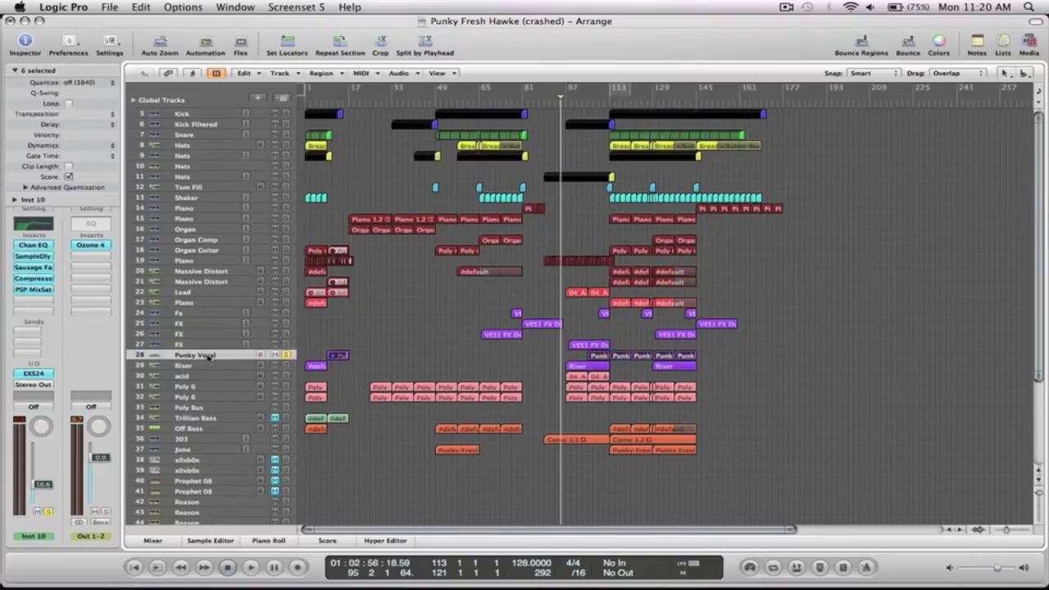
click(32, 374)
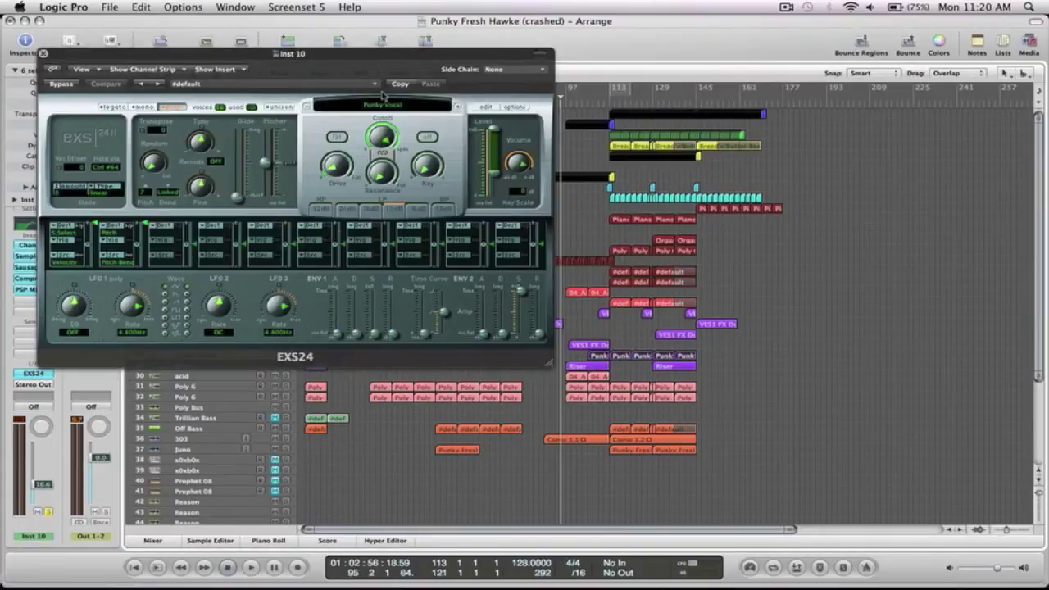
In the Instrument Editor, audition Zone #1 (Vocal.aif) on keys above C4, then close both windows.
drag(357, 56, 542, 83)
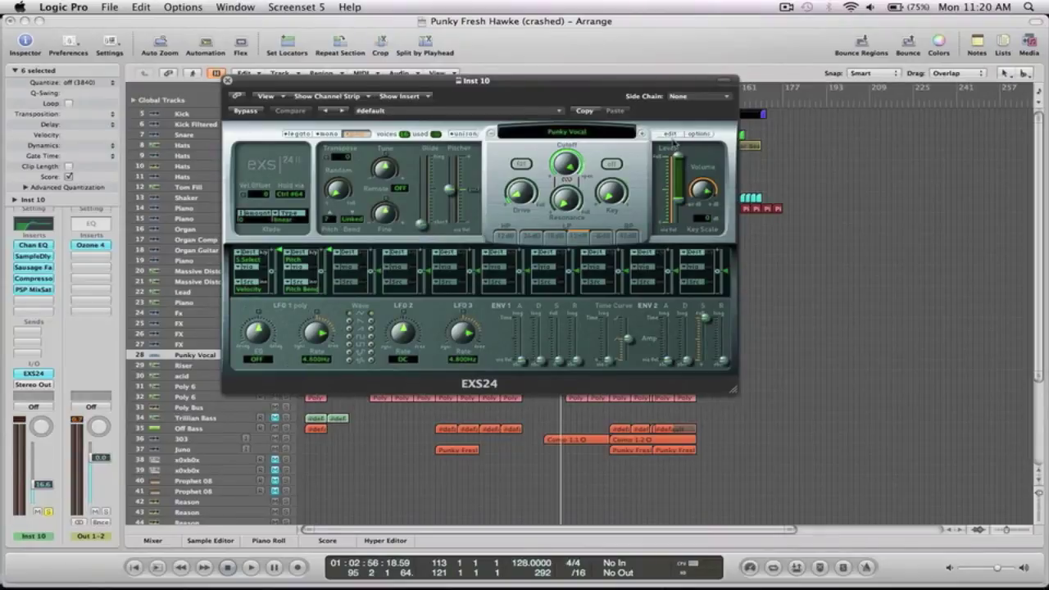
click(670, 134)
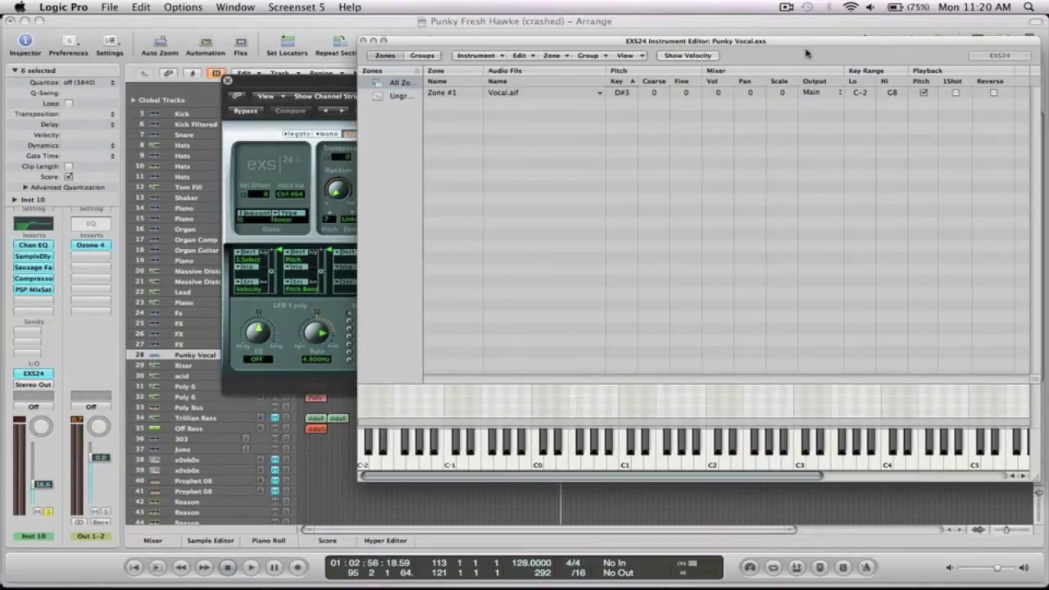
drag(802, 45, 554, 47)
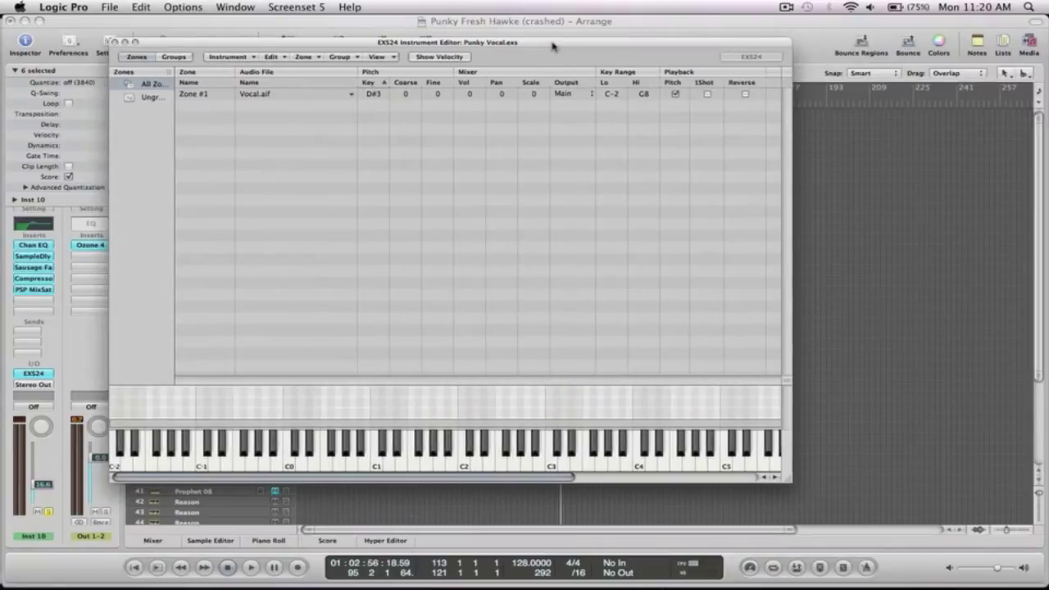
click(527, 470)
click(661, 470)
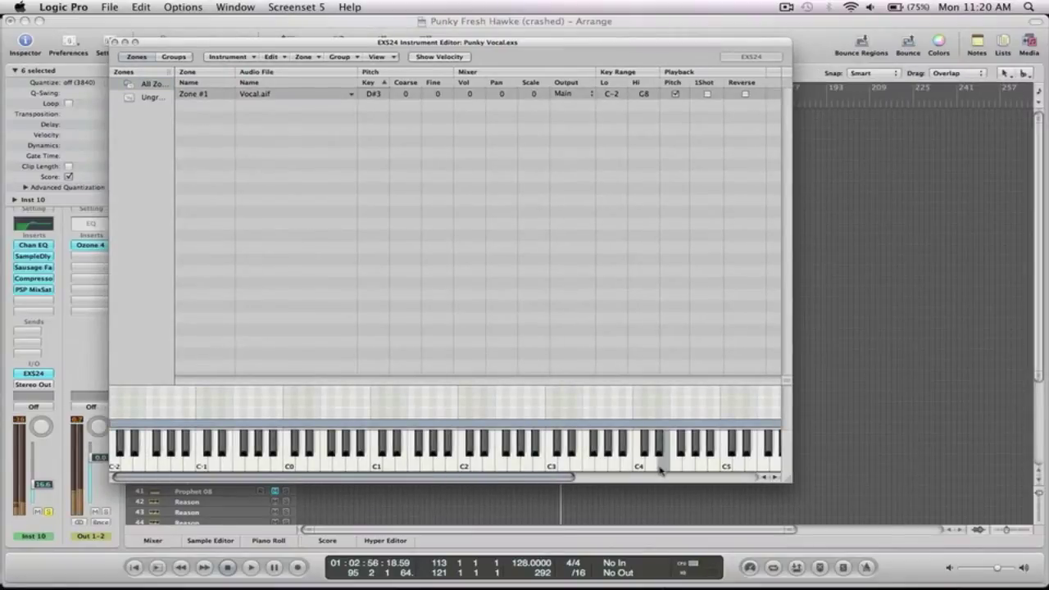
click(733, 468)
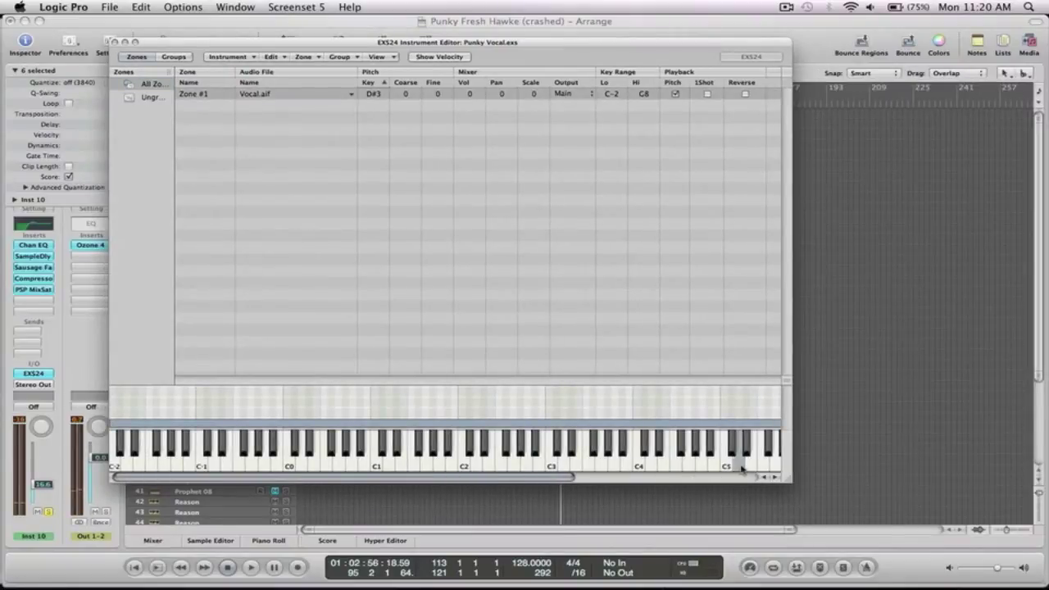
click(116, 42)
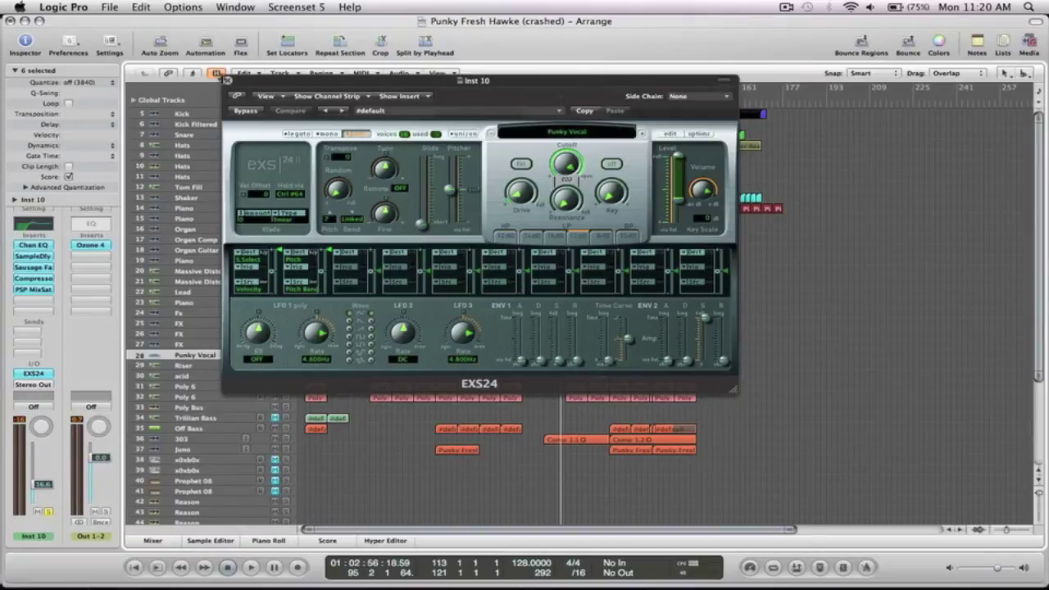
click(230, 81)
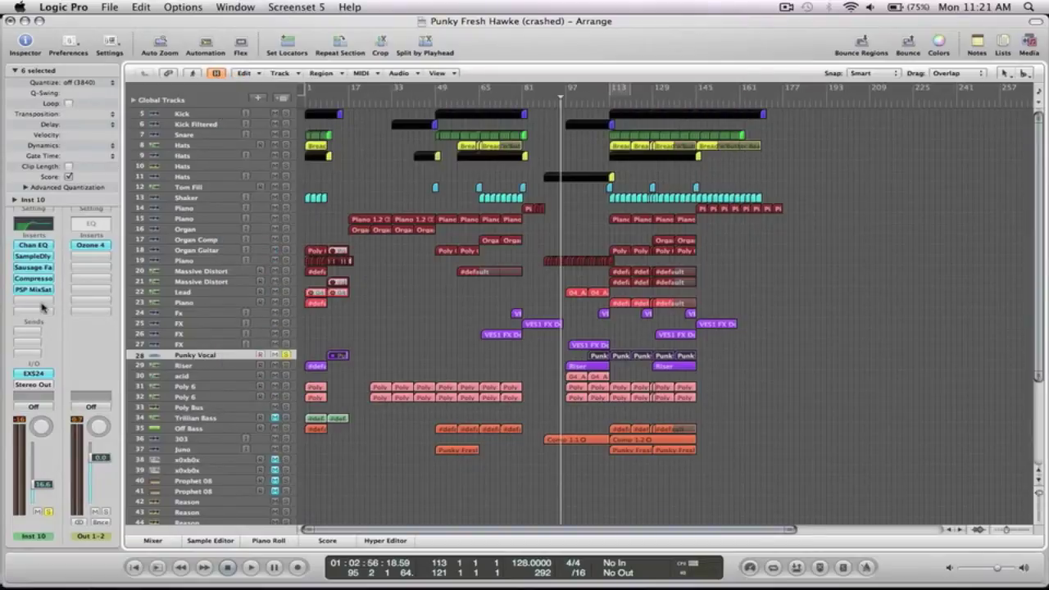
Zoom in on tracks 27–31, play from bar 104, and open Punky Vocal's Channel EQ.
drag(756, 410, 541, 328)
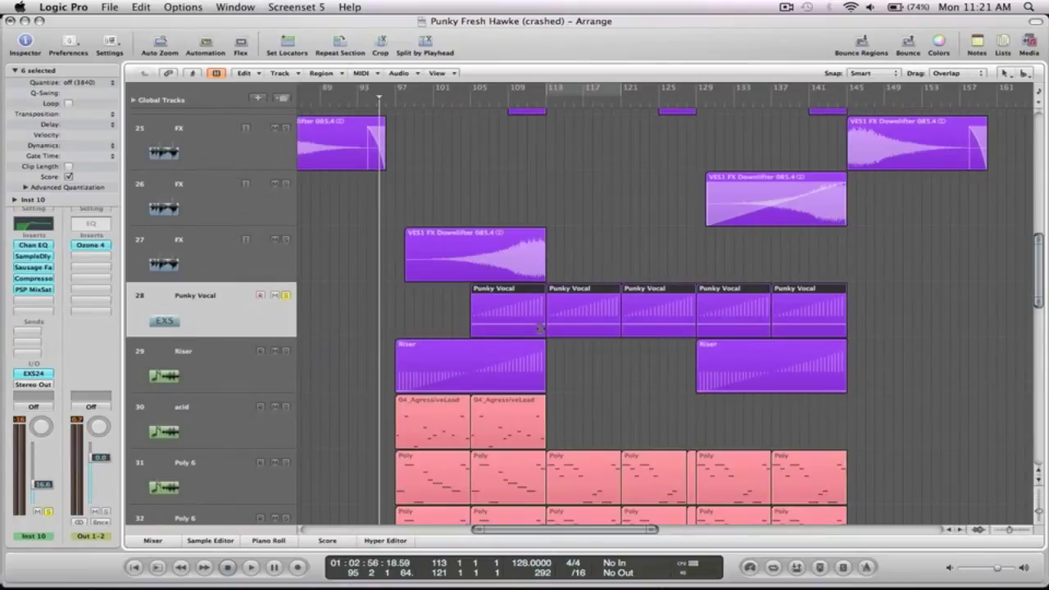
click(469, 98)
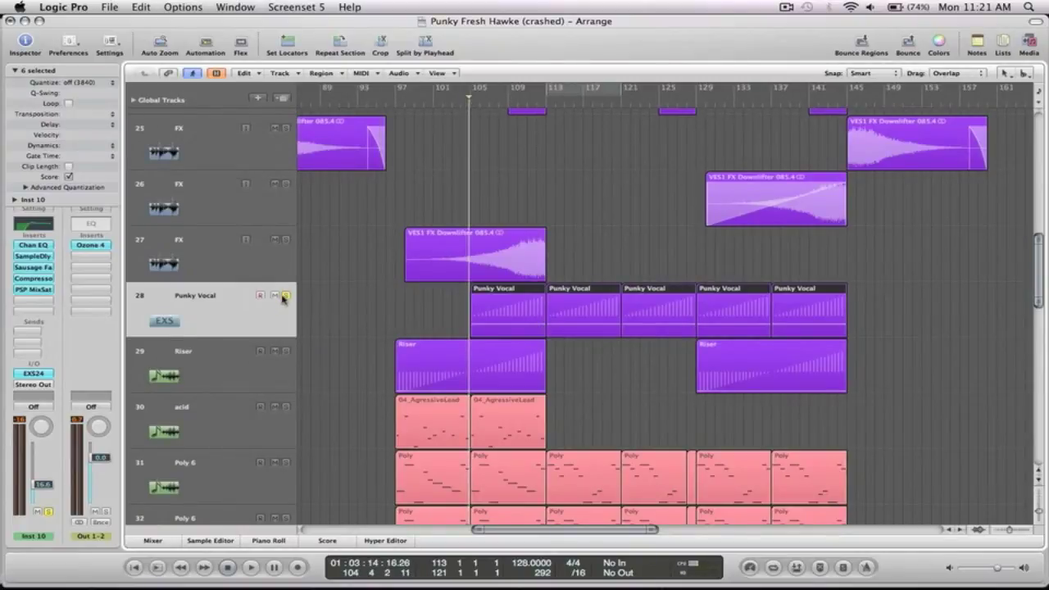
key(space)
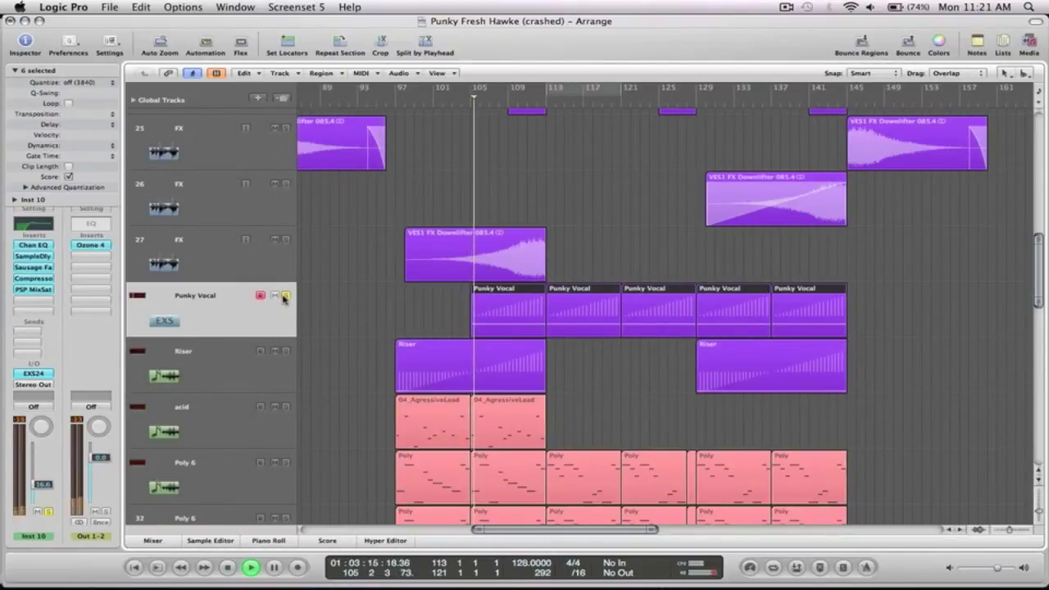
click(32, 244)
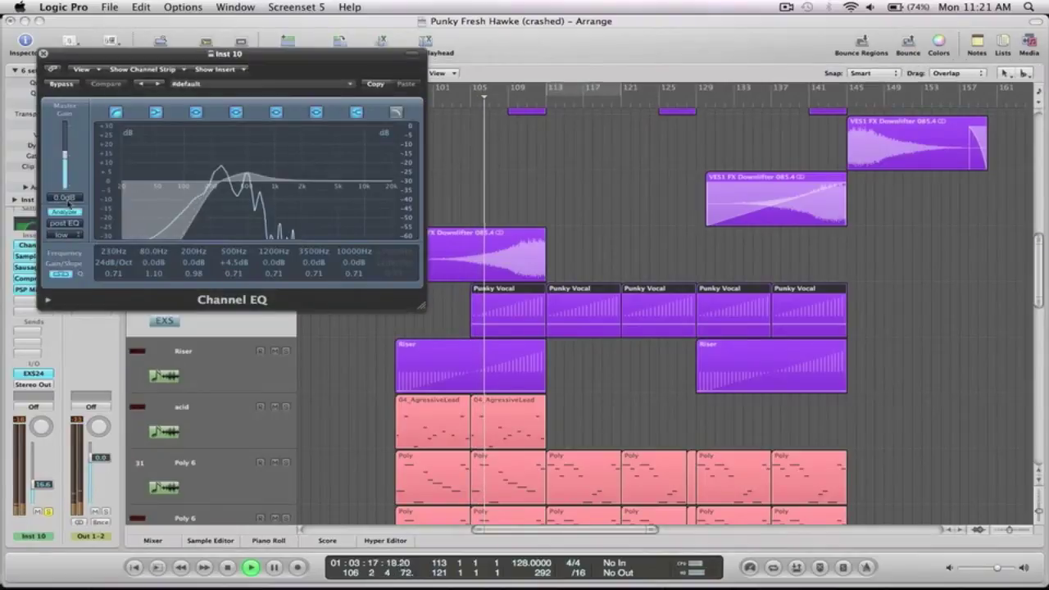
key(space)
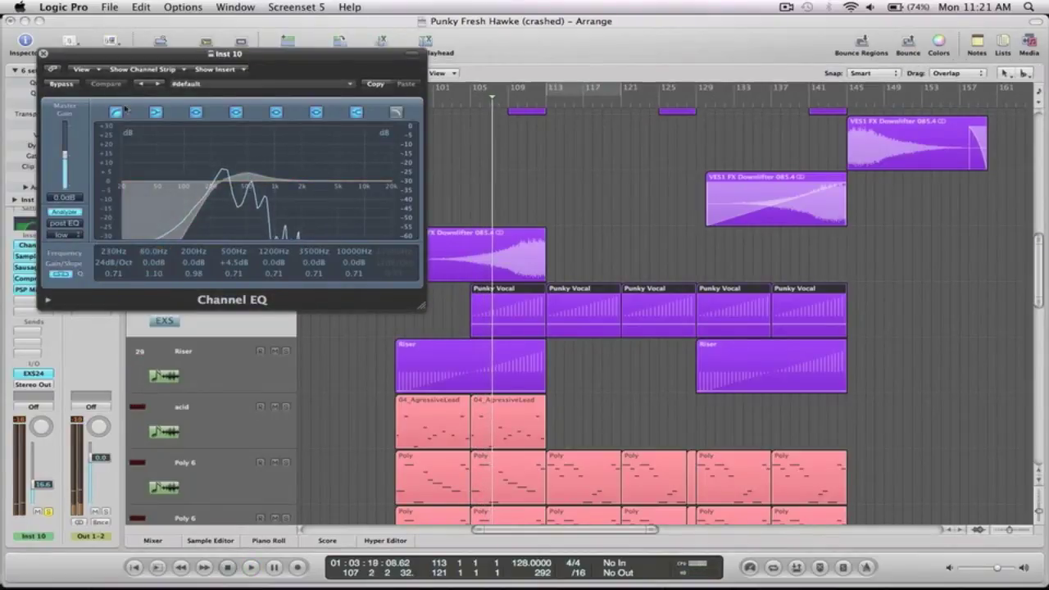
Compare playback from bar 104 with the 230 Hz low cut off, then switch it back on.
click(115, 111)
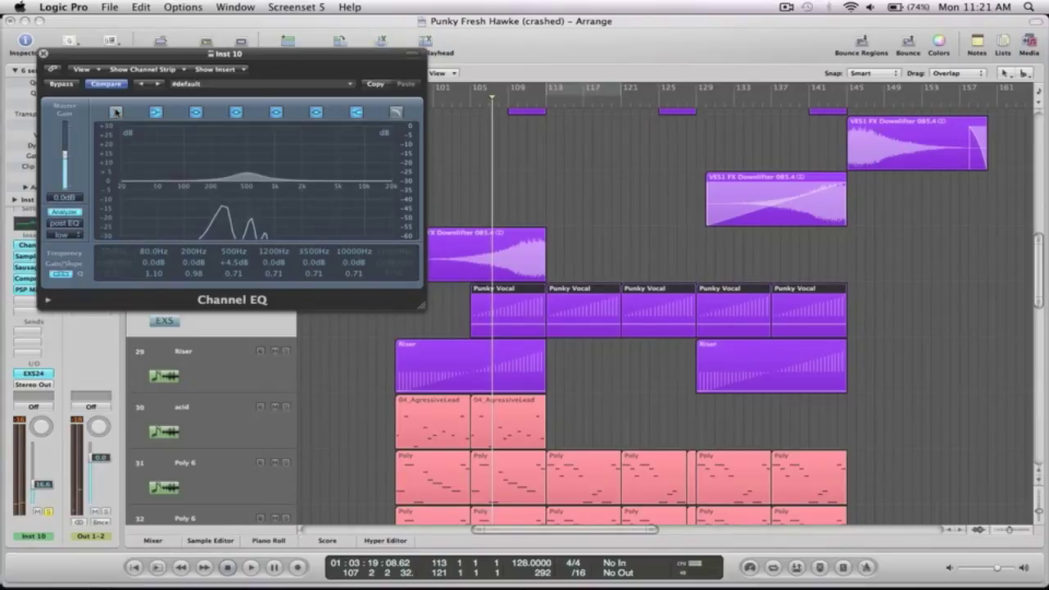
click(469, 99)
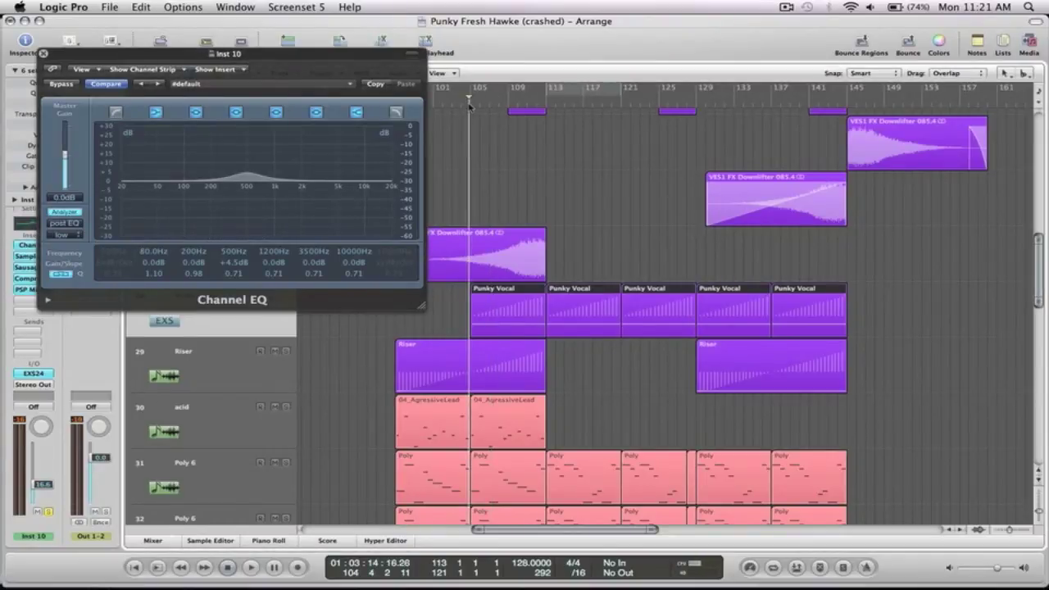
key(space)
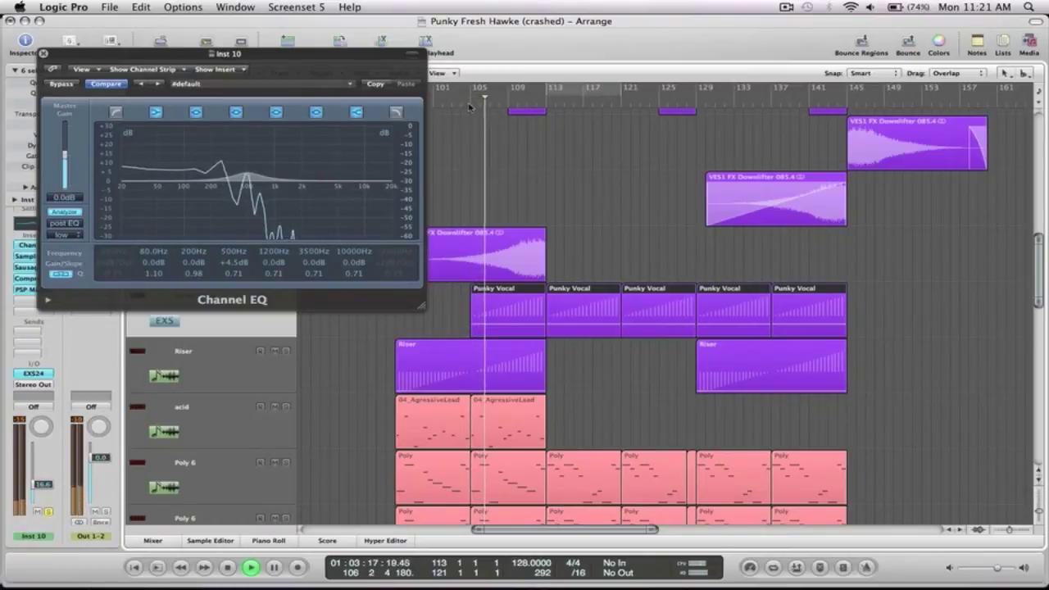
key(space)
click(114, 111)
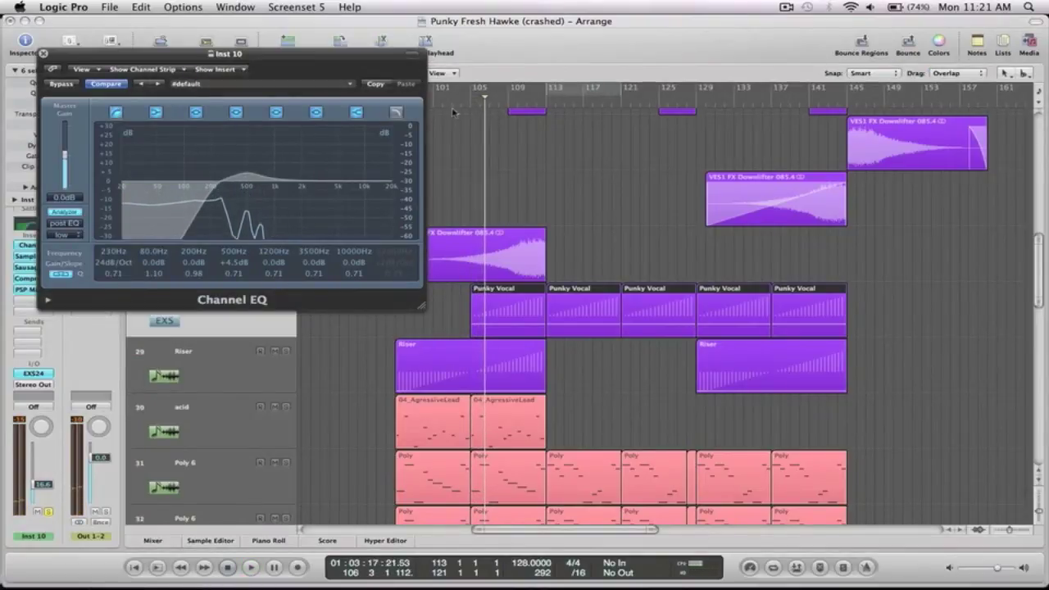
click(465, 108)
key(space)
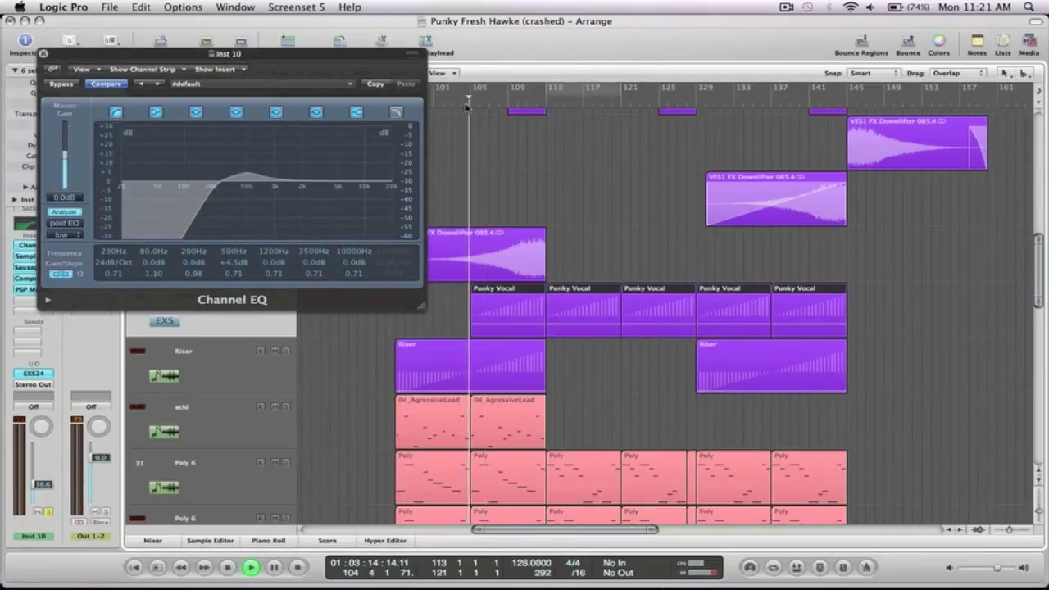
key(super+w)
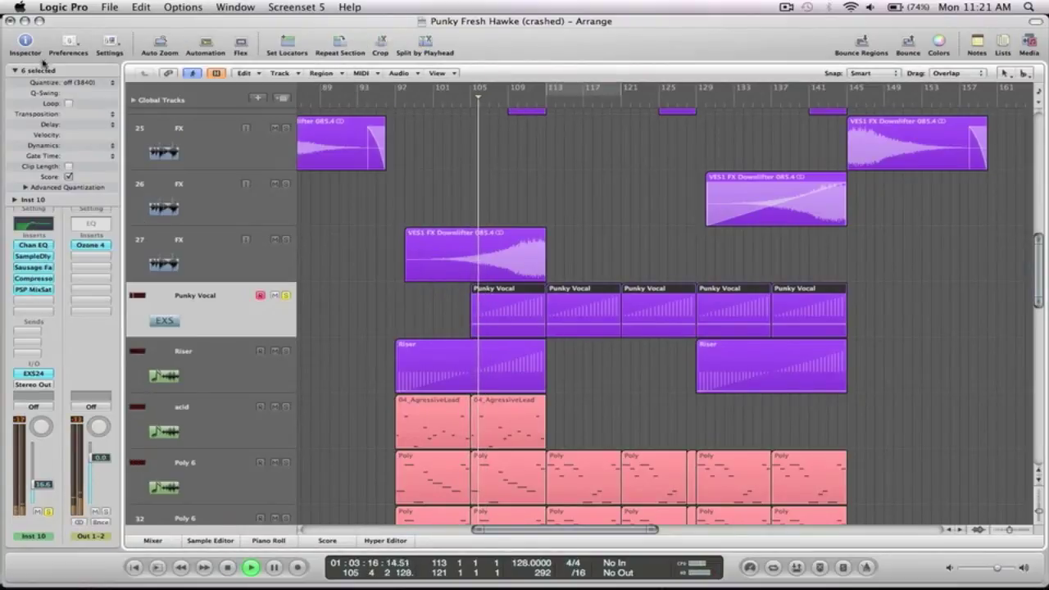
key(z)
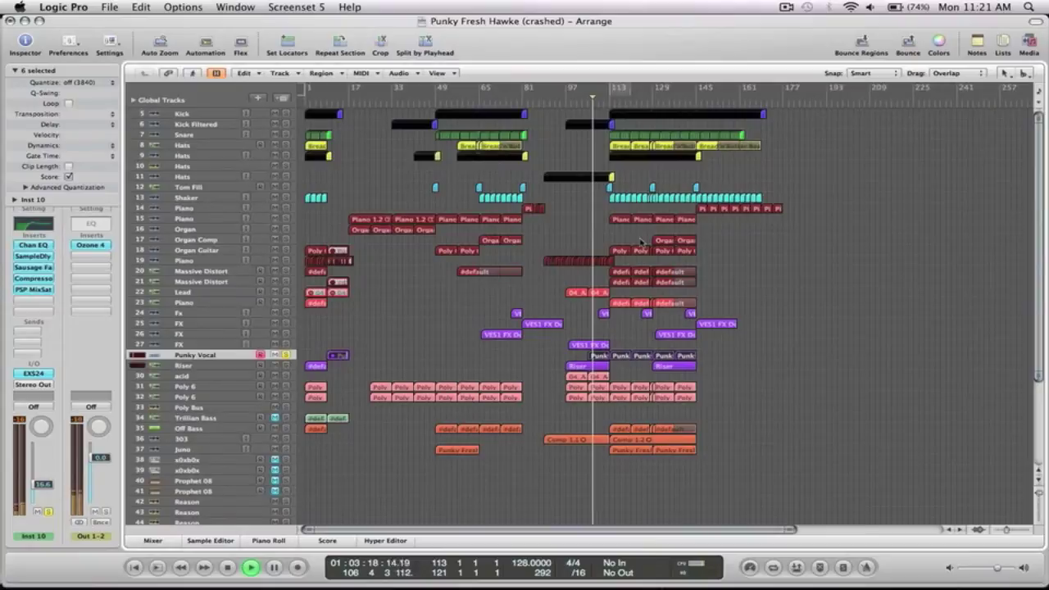
key(z)
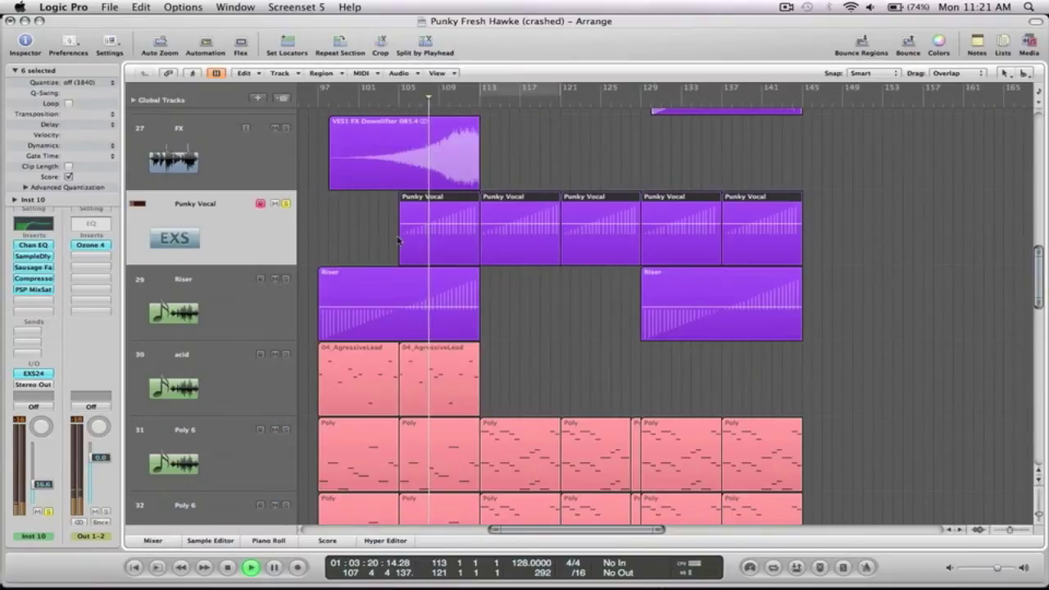
click(426, 233)
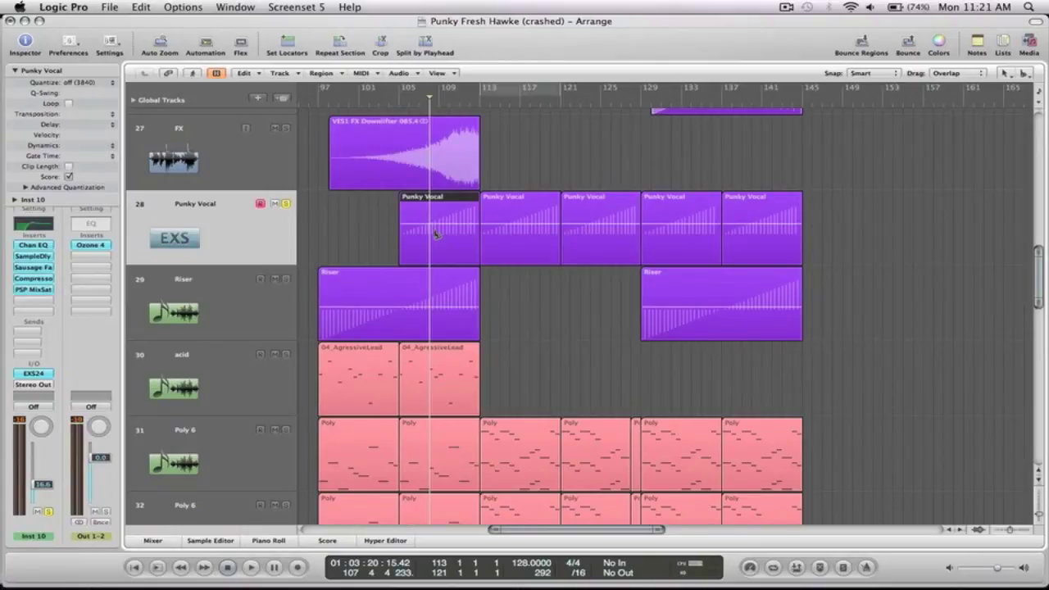
double_click(436, 235)
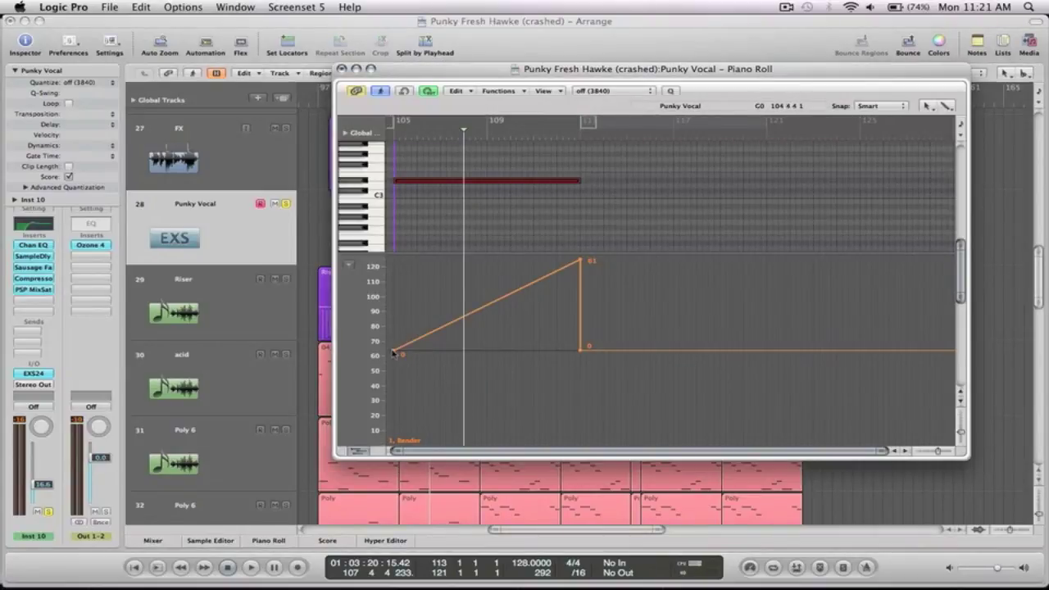
click(367, 452)
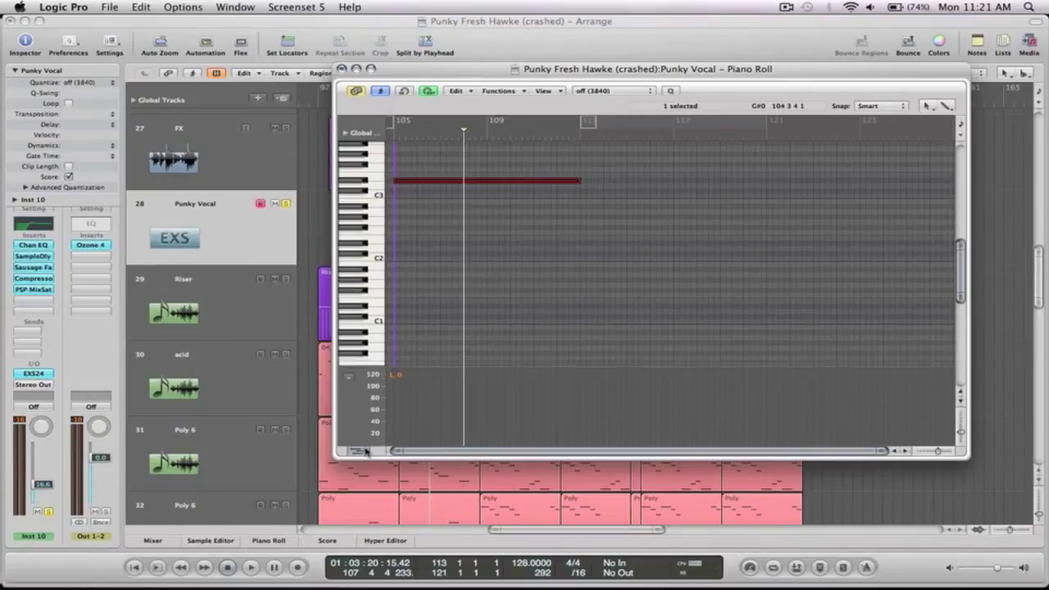
click(366, 451)
drag(361, 451, 350, 264)
click(349, 267)
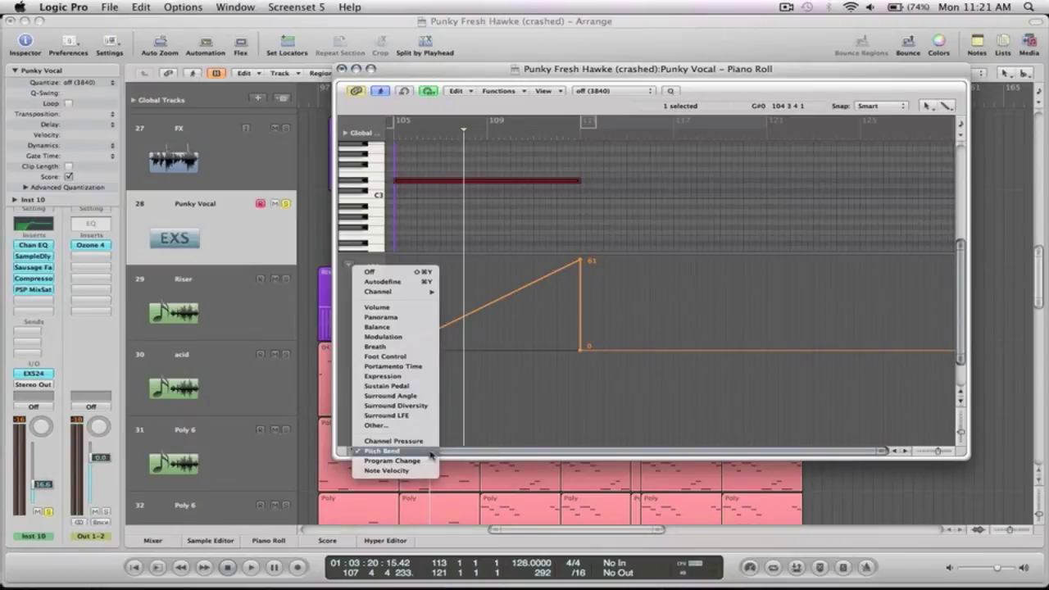
click(430, 452)
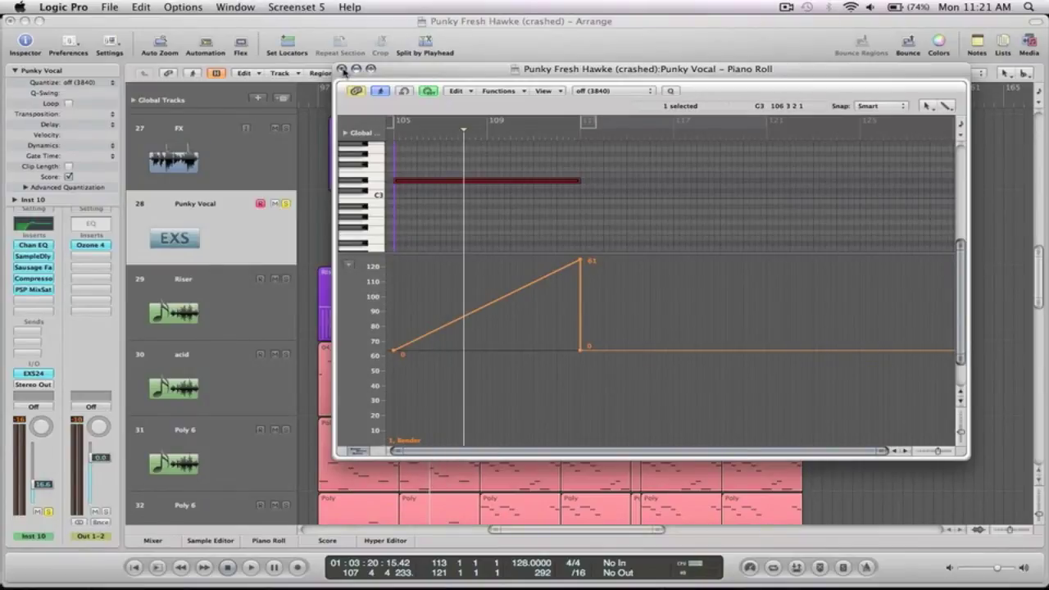
Close the Piano Roll, nudge the last Punky Vocal region later, unsolo it, and zoom out.
click(343, 68)
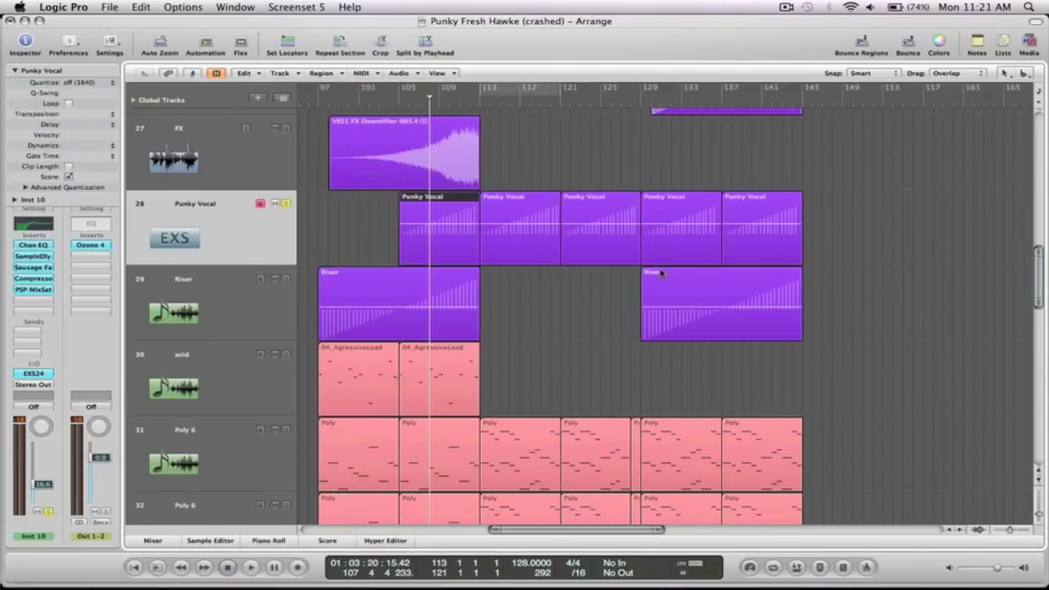
mouse_move(777, 237)
mouse_down()
mouse_move(865, 235)
mouse_move(722, 258)
mouse_move(782, 237)
mouse_up()
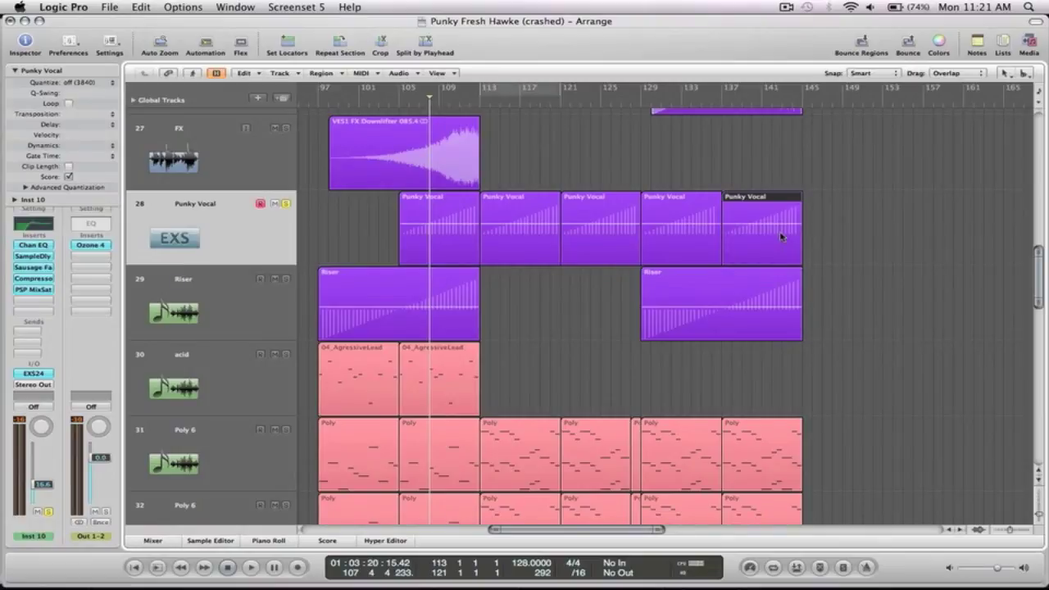
click(286, 203)
click(397, 103)
ctrl+alt+click(619, 160)
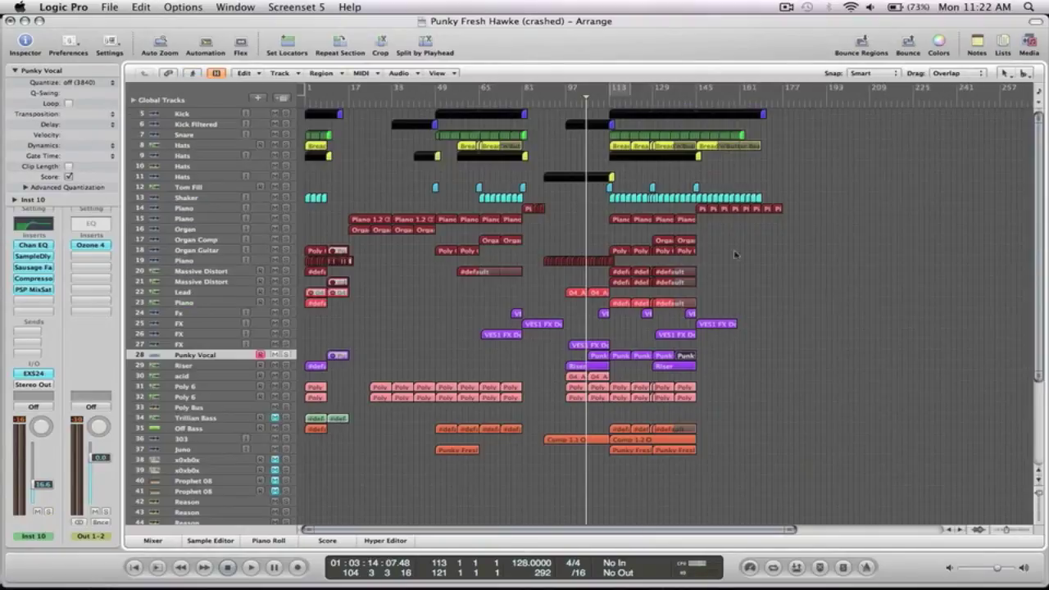
click(769, 276)
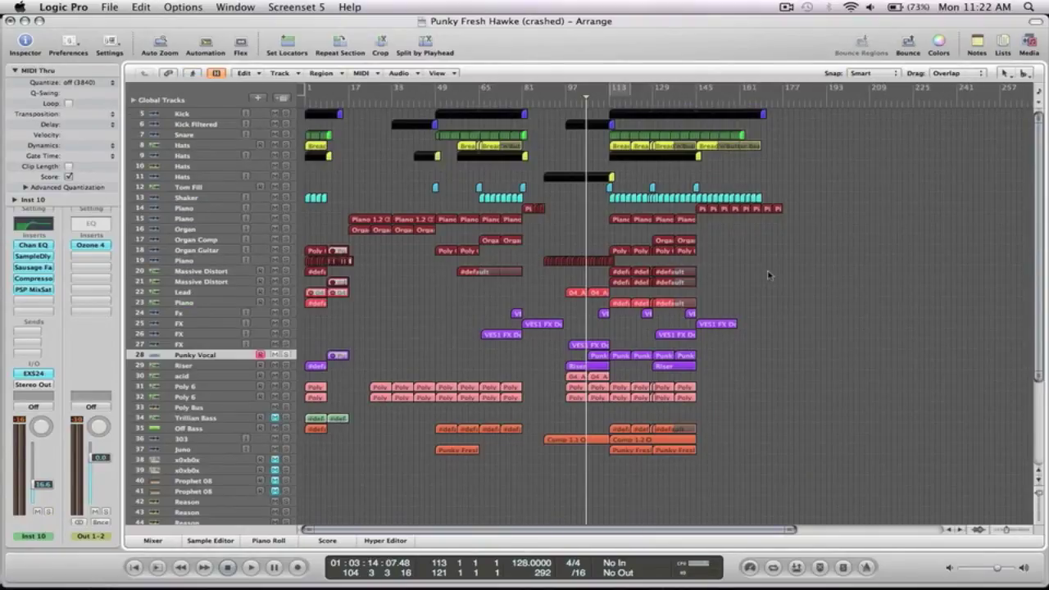